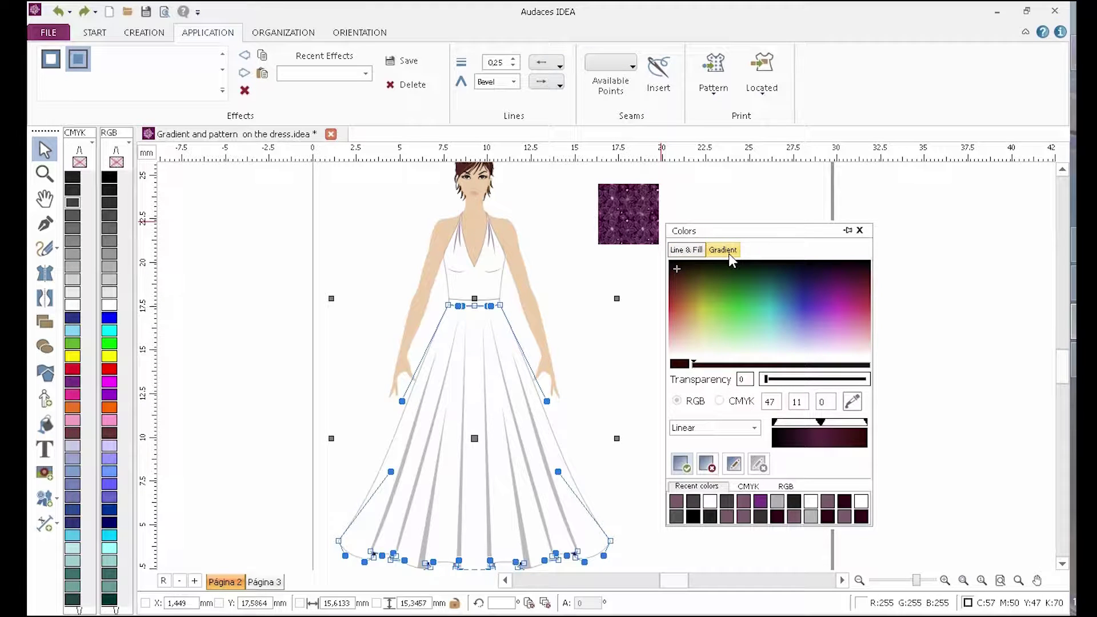
- Make the skirt's gradient linear, shift its middle colour stop toward the start and add another stop beyond it
click(754, 428)
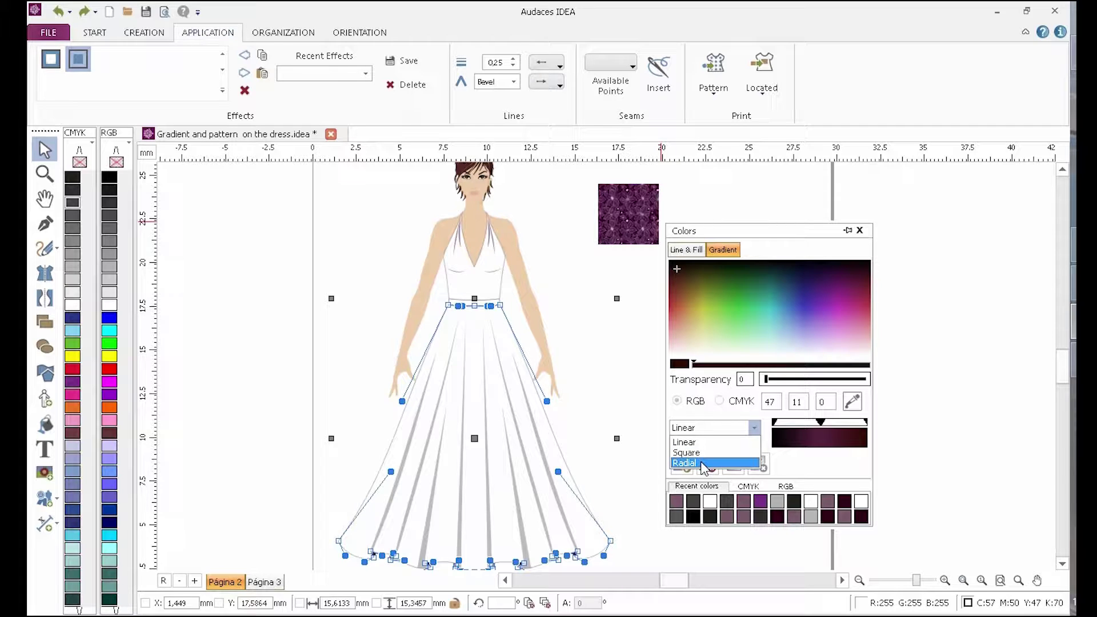
click(691, 442)
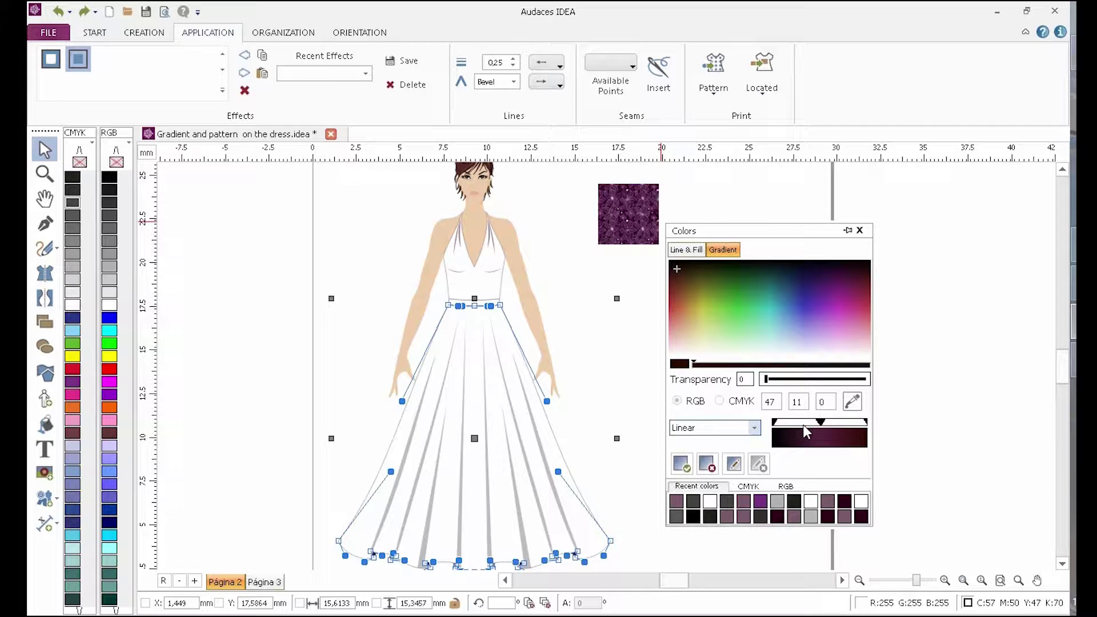
drag(820, 423, 793, 426)
click(836, 423)
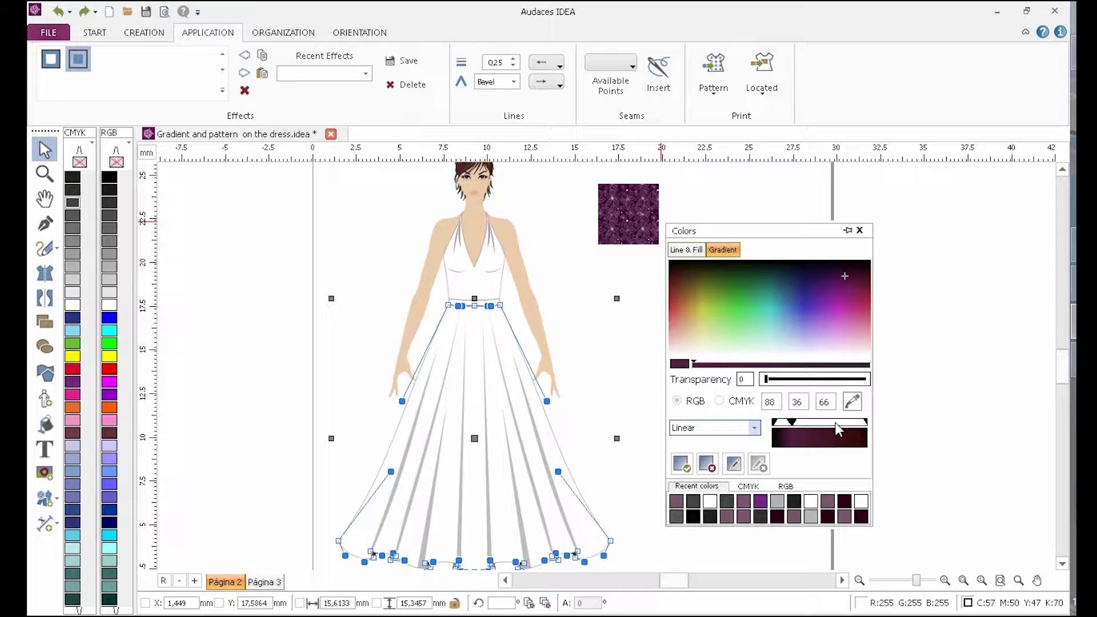
key(Delete)
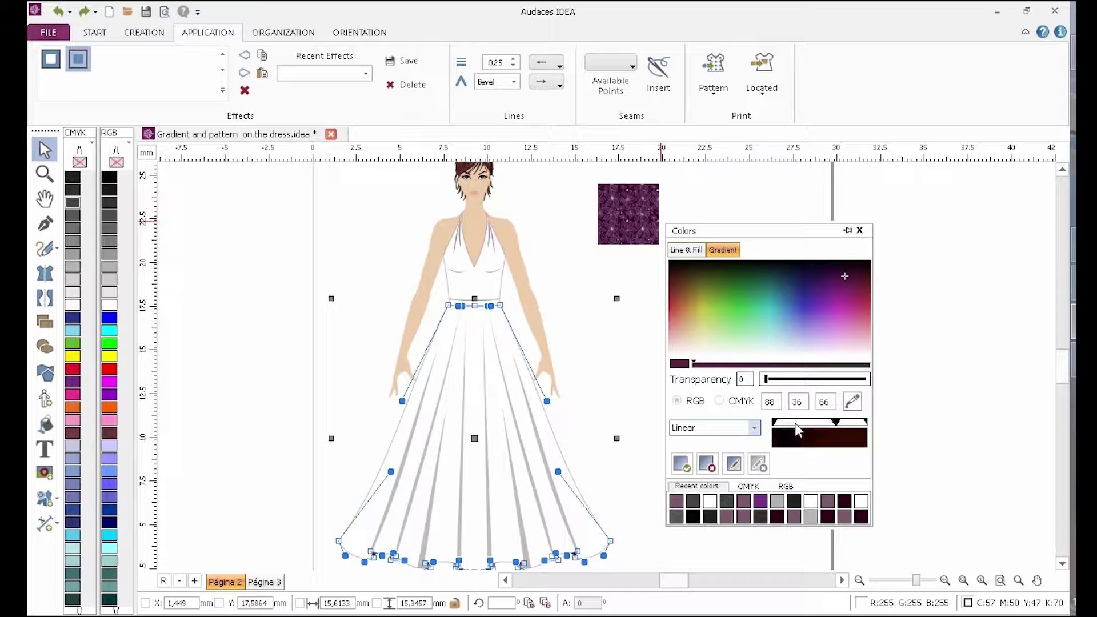
- Colour the gradient's end stop pink (RGB 255, 103, 132) and pick brown (RGB 146, 66, 0) for the start stop
click(866, 423)
click(865, 332)
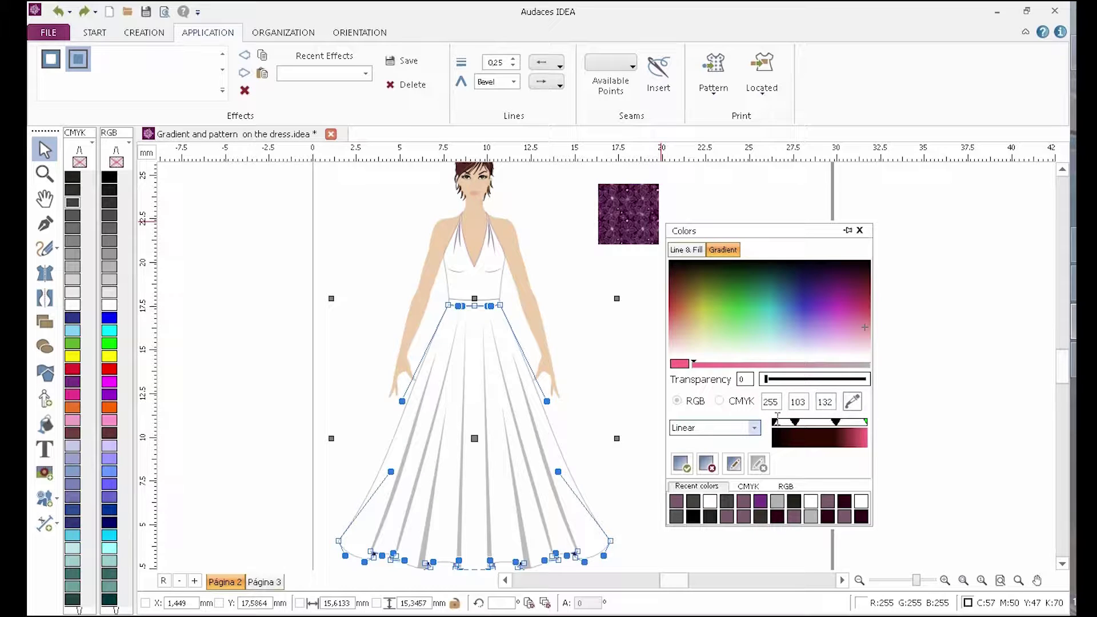
click(774, 422)
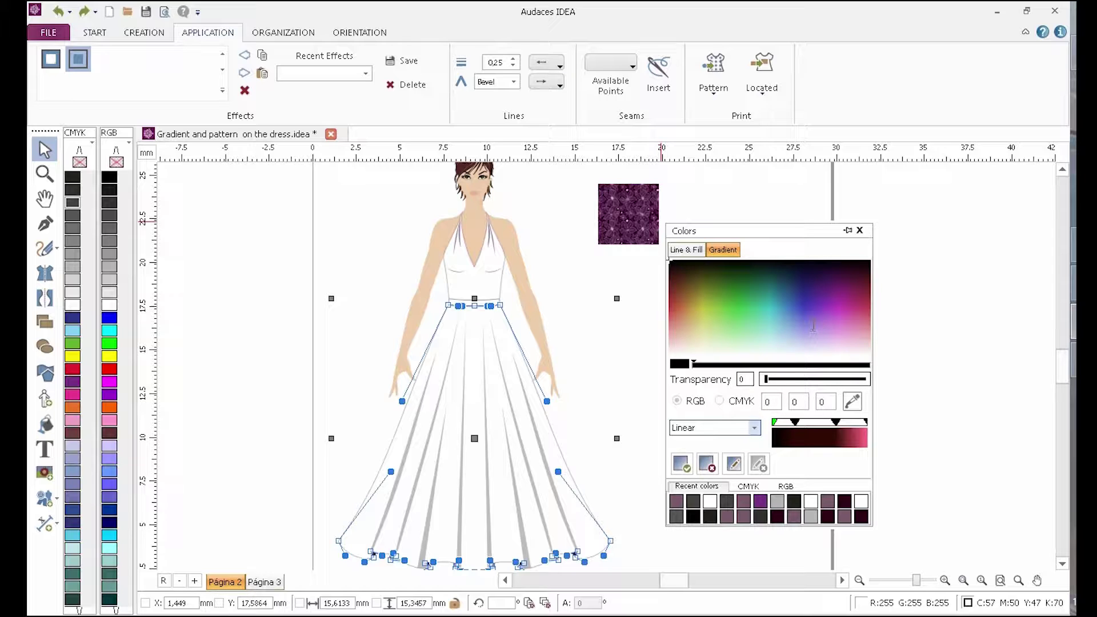
click(684, 287)
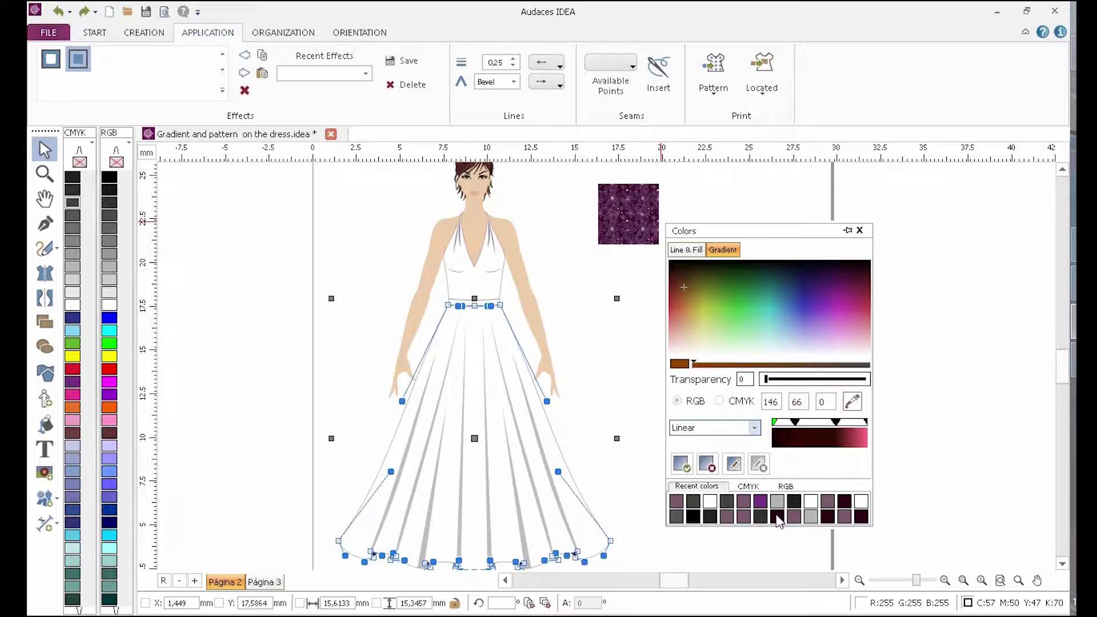
- Recolour the gradient's second stop by sampling RGB 76, 34, 65 from the purple pattern image, and shift the stop slightly toward the centre
drag(795, 423, 798, 423)
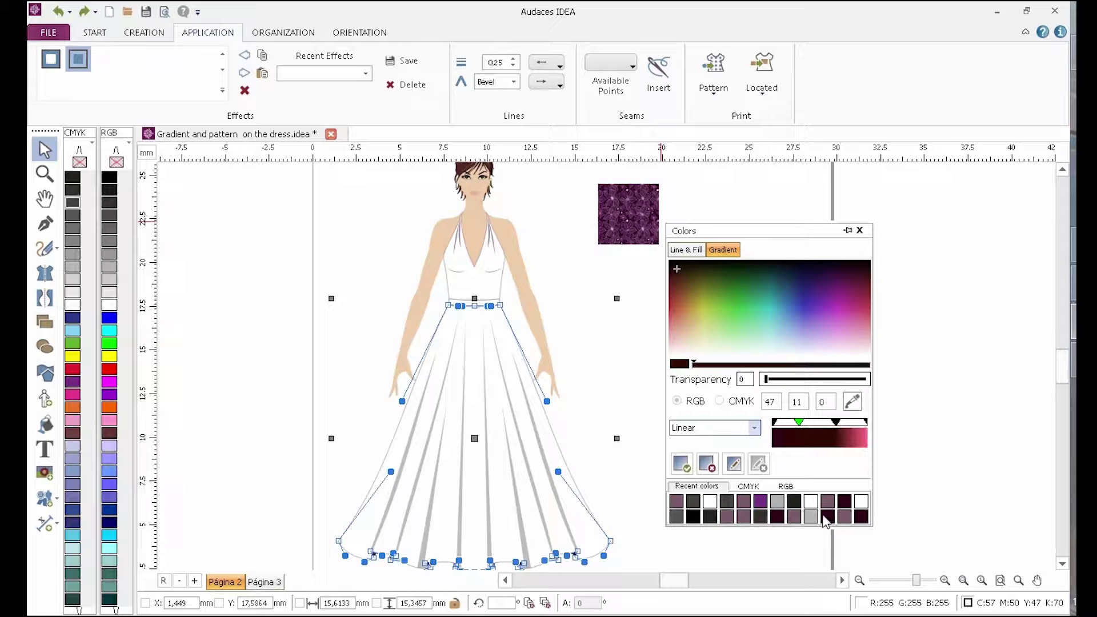
double_click(770, 401)
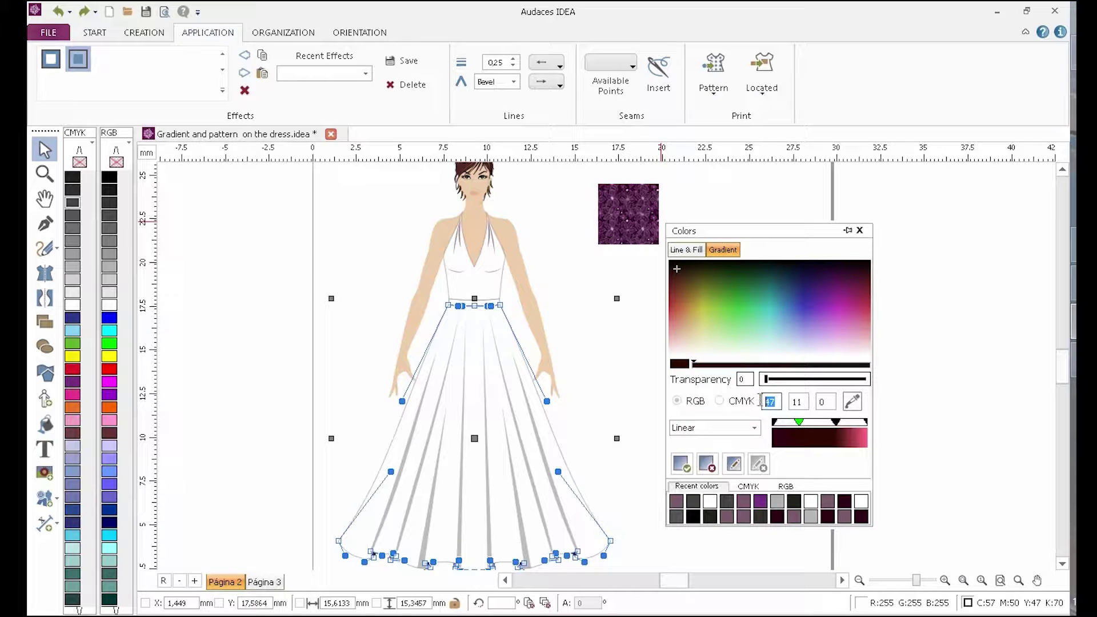
click(852, 401)
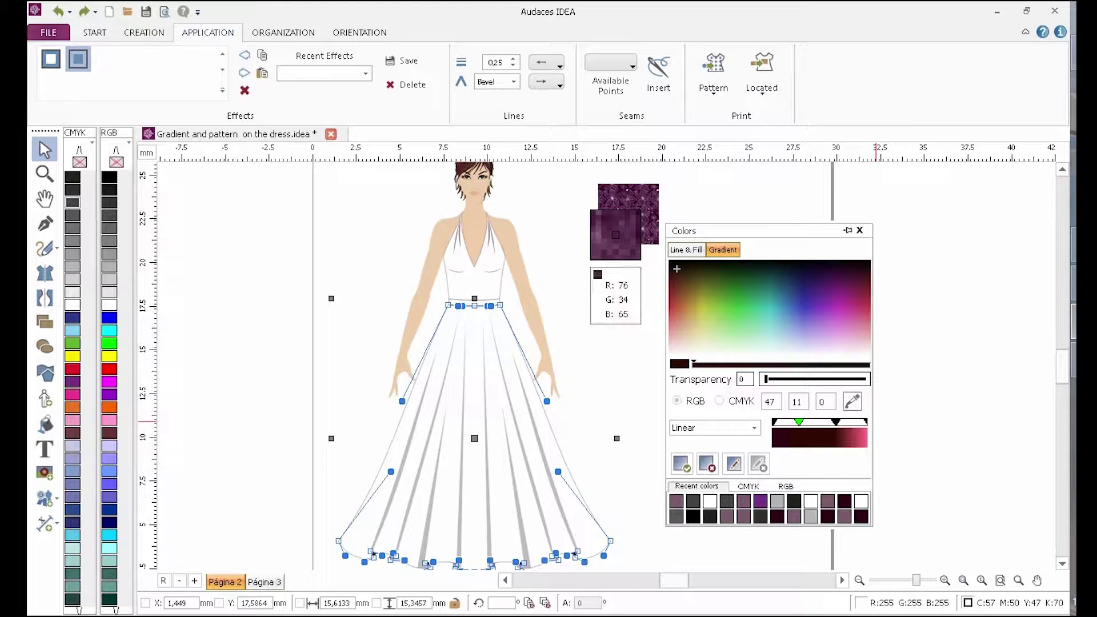
click(617, 242)
drag(801, 426, 806, 426)
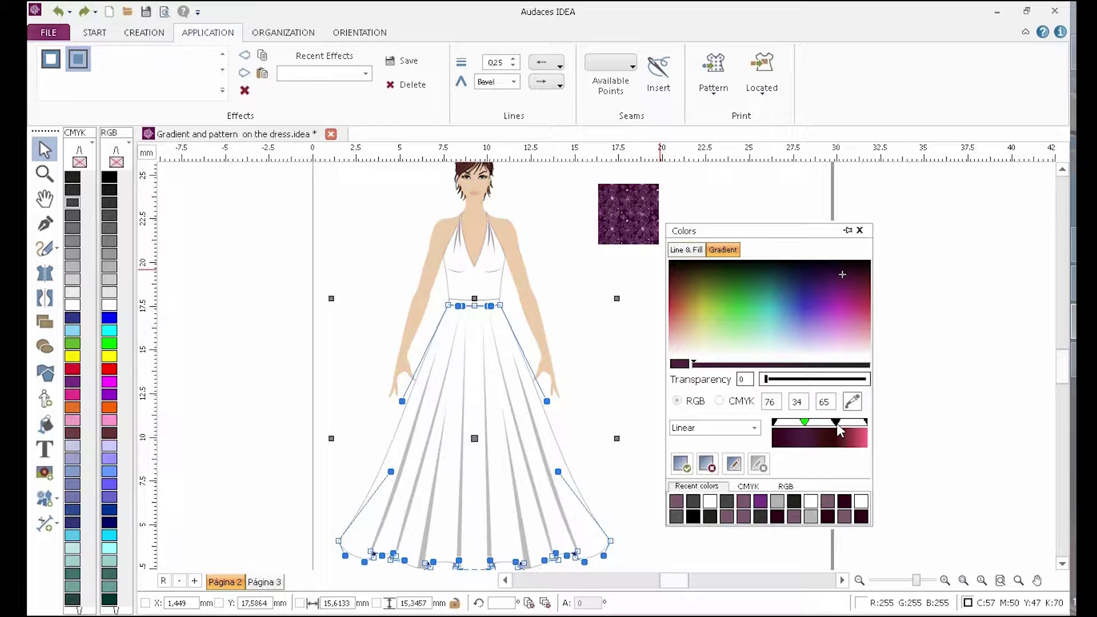
- Set the gradient's third stop to RGB 255, 1, 82
click(835, 423)
double_click(767, 402)
text(255)
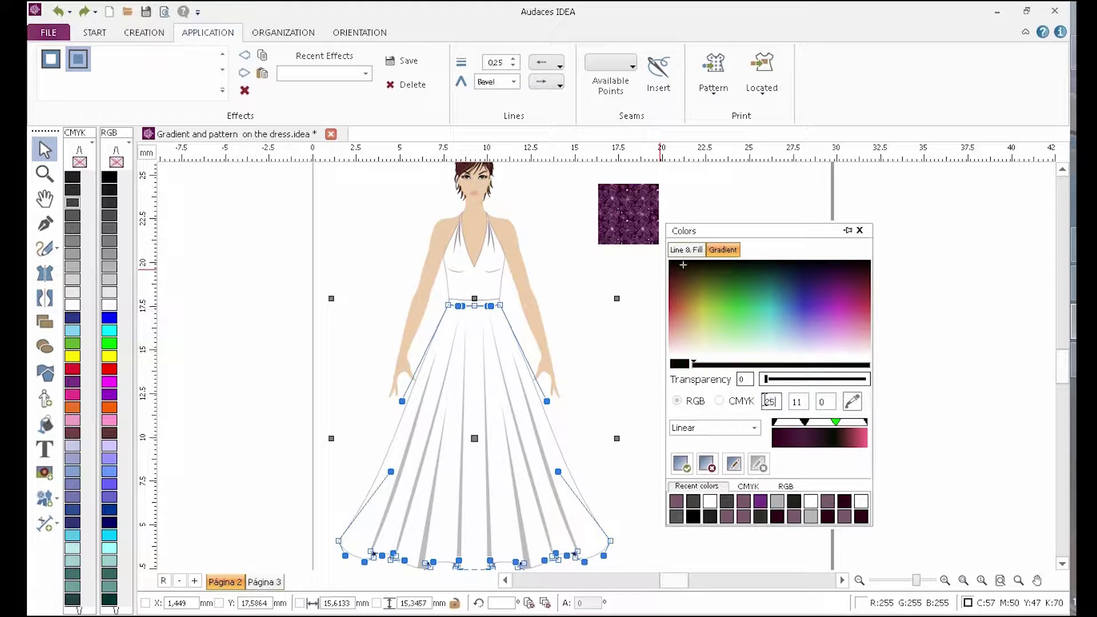
double_click(797, 402)
text(0)
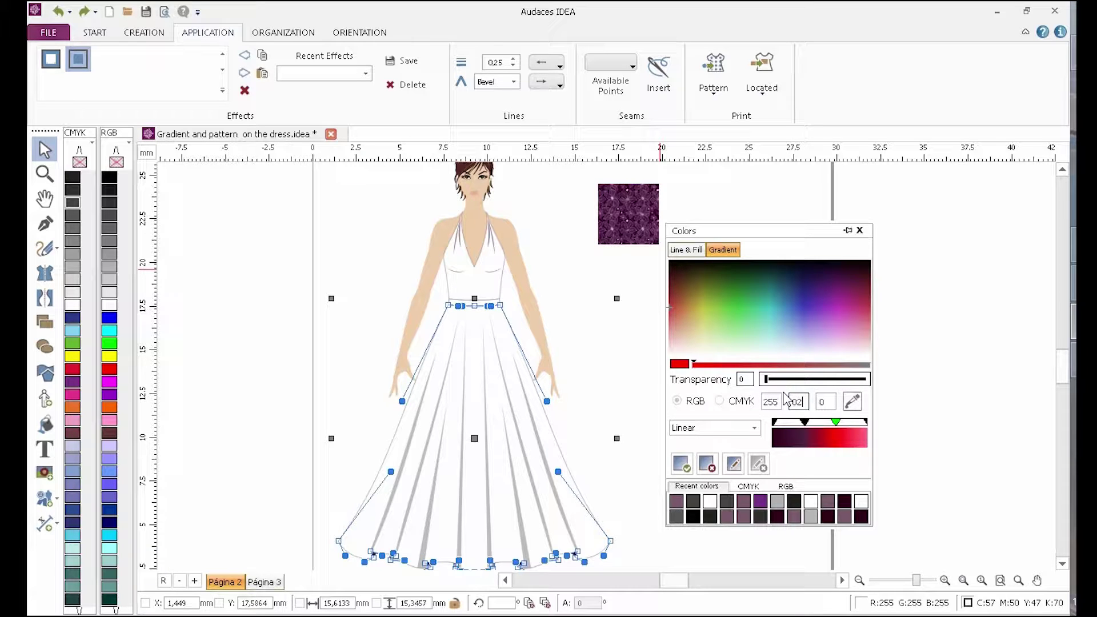
text(1)
double_click(817, 401)
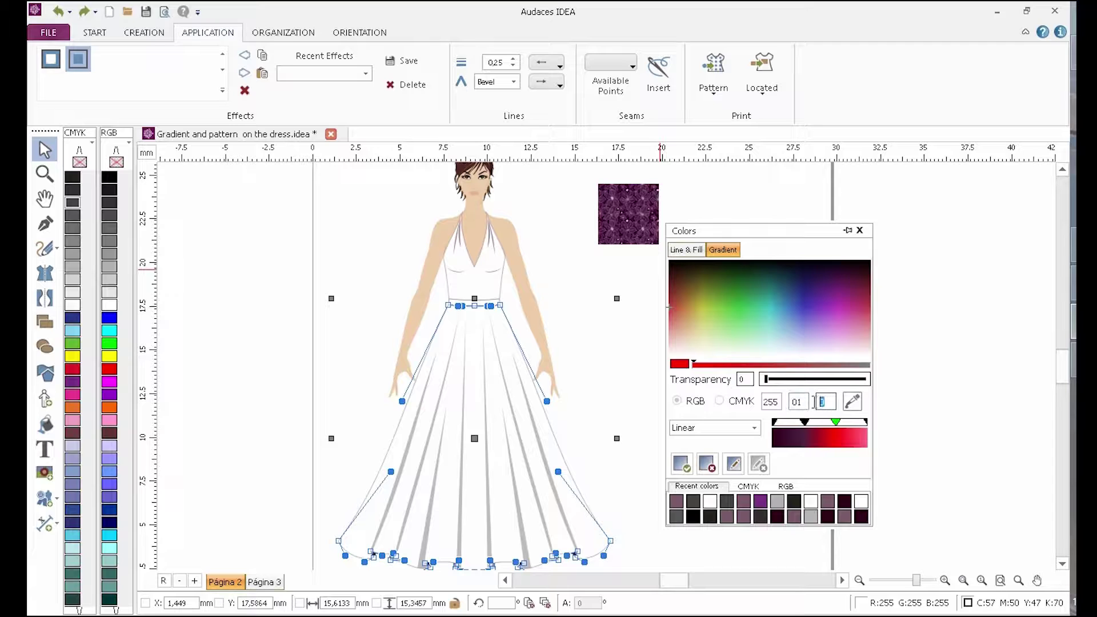
text(82)
- Set the gradient's start stop to RGB 43, 2, 33 and apply the gradient to the skirt
click(775, 422)
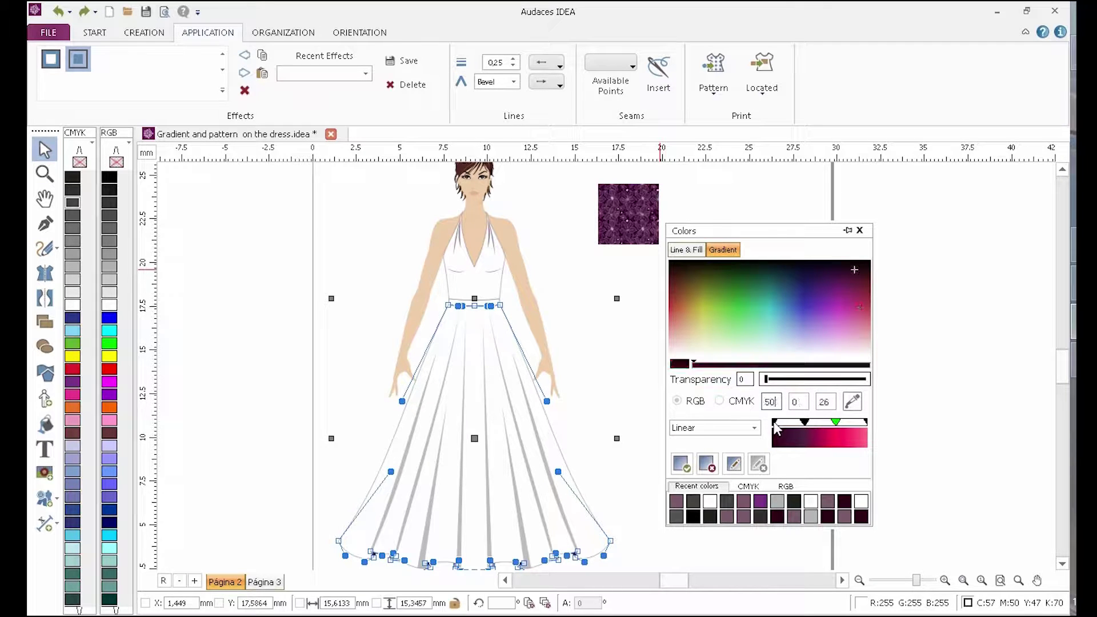
double_click(770, 402)
double_click(798, 403)
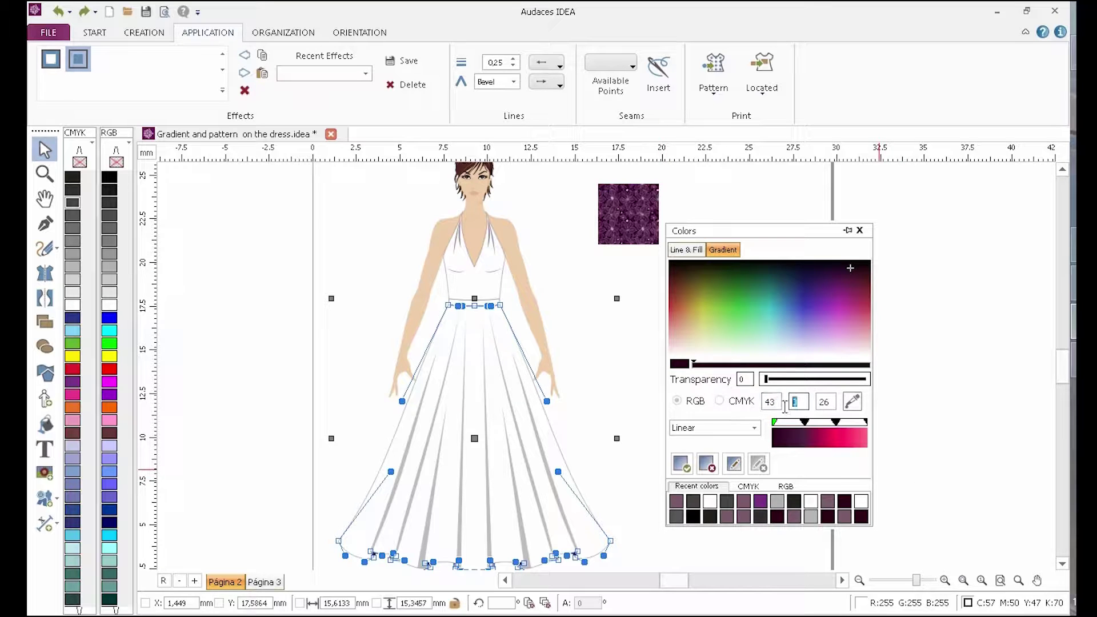
text(2)
double_click(816, 403)
click(688, 467)
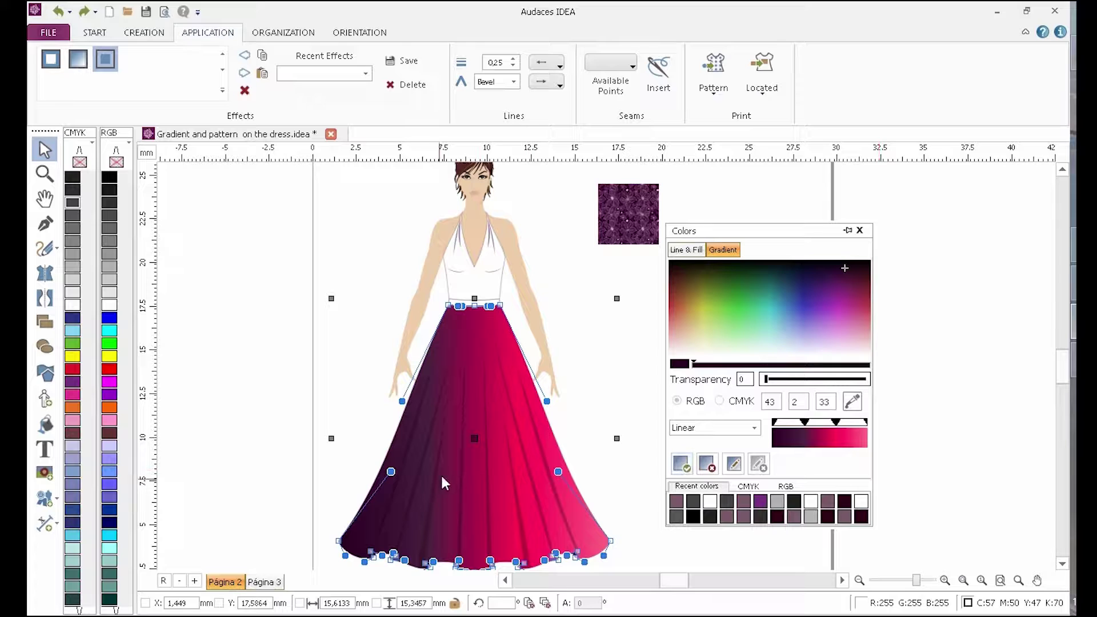
- Turn the skirt's gradient vertical so it runs from the dark waist to the pink hem, and exit gradient editing
double_click(475, 407)
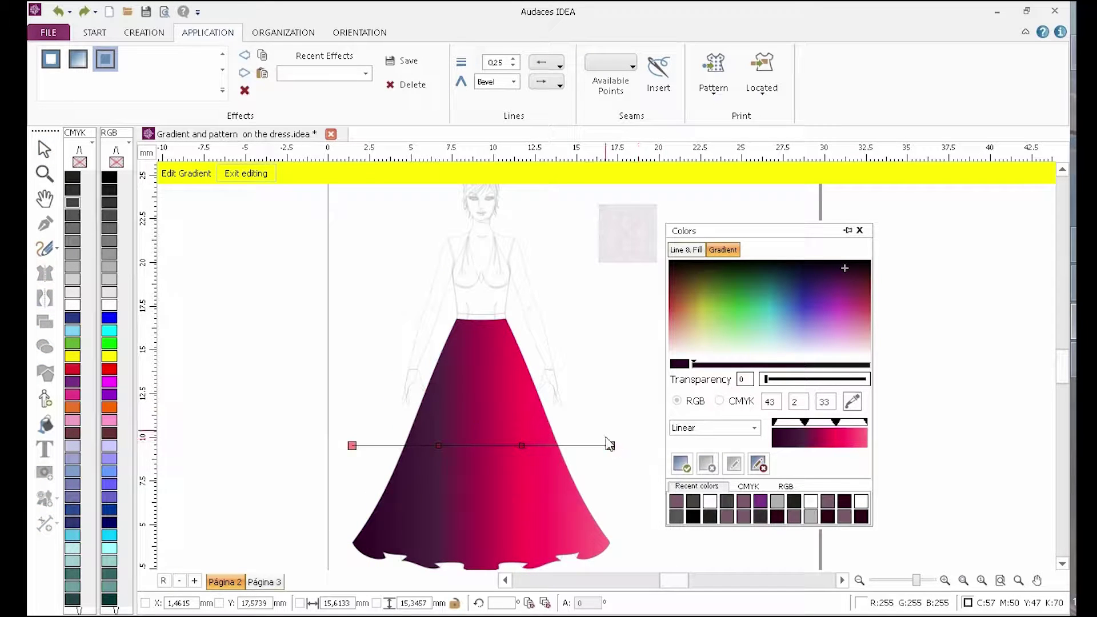
drag(610, 445, 481, 568)
drag(470, 334, 483, 311)
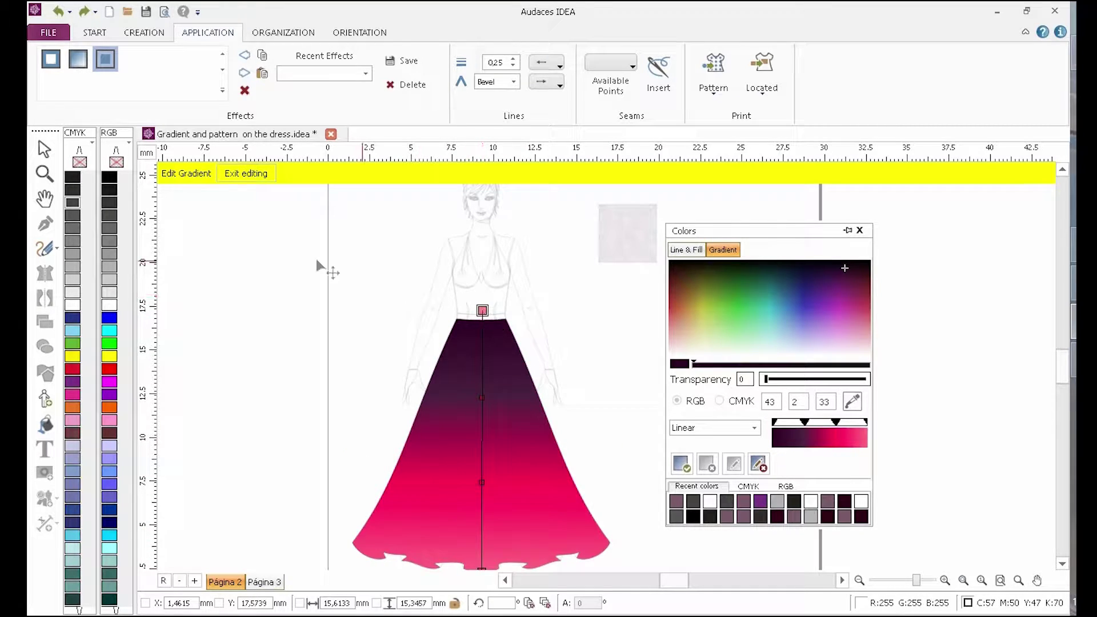
click(242, 174)
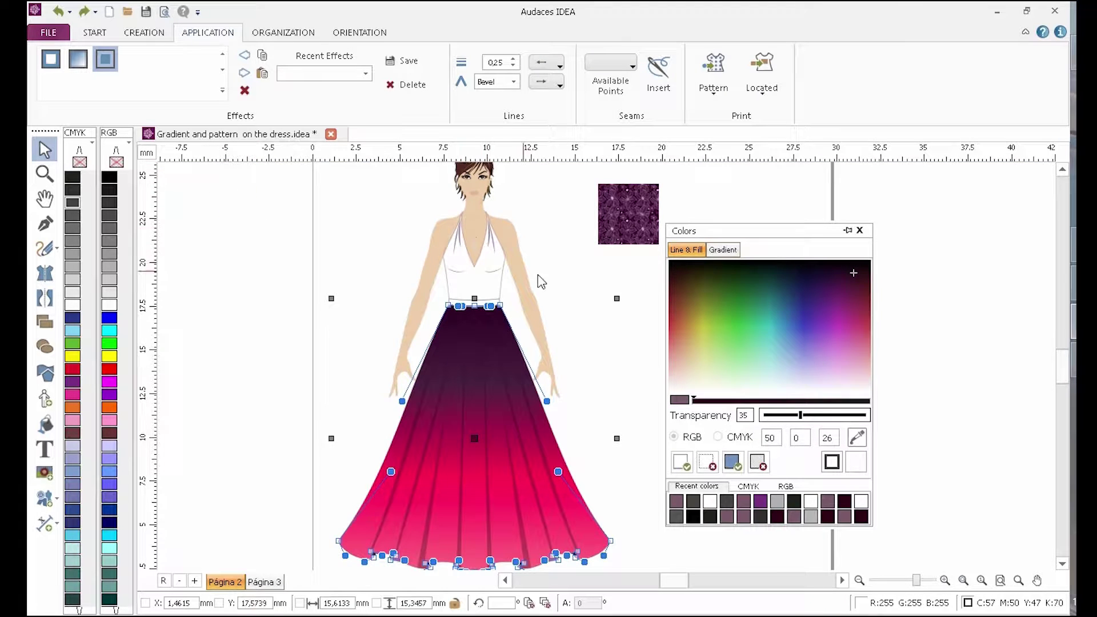
- Select the waistband and reduce its gradient to three stops, with the purple stop (RGB 76, 34, 65) near the middle
click(557, 283)
scroll(480, 286, up, 5)
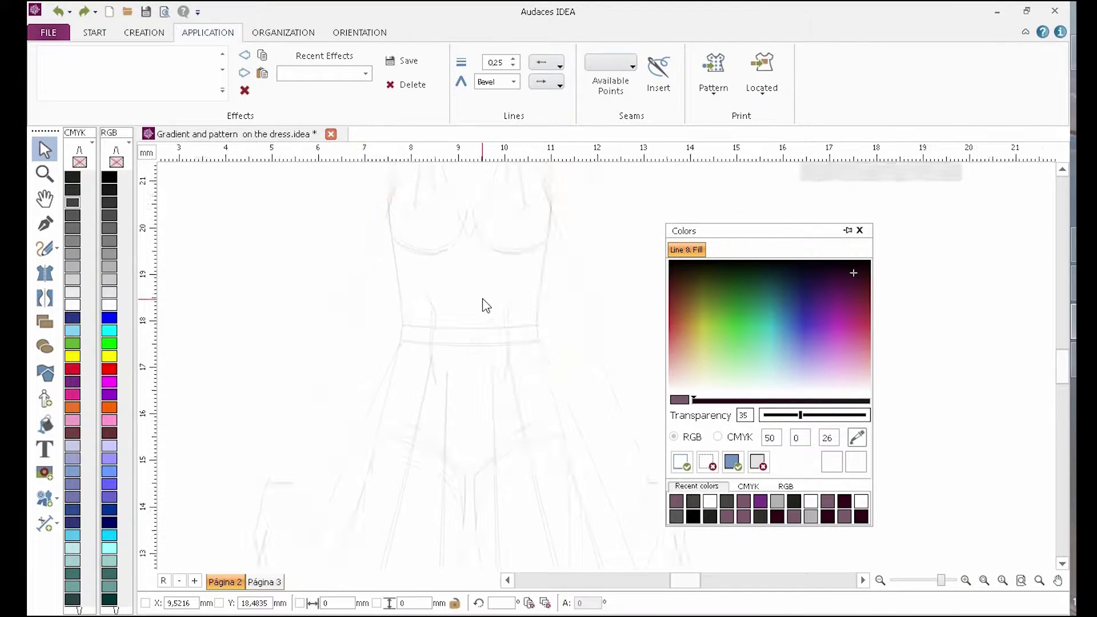
click(503, 350)
click(503, 349)
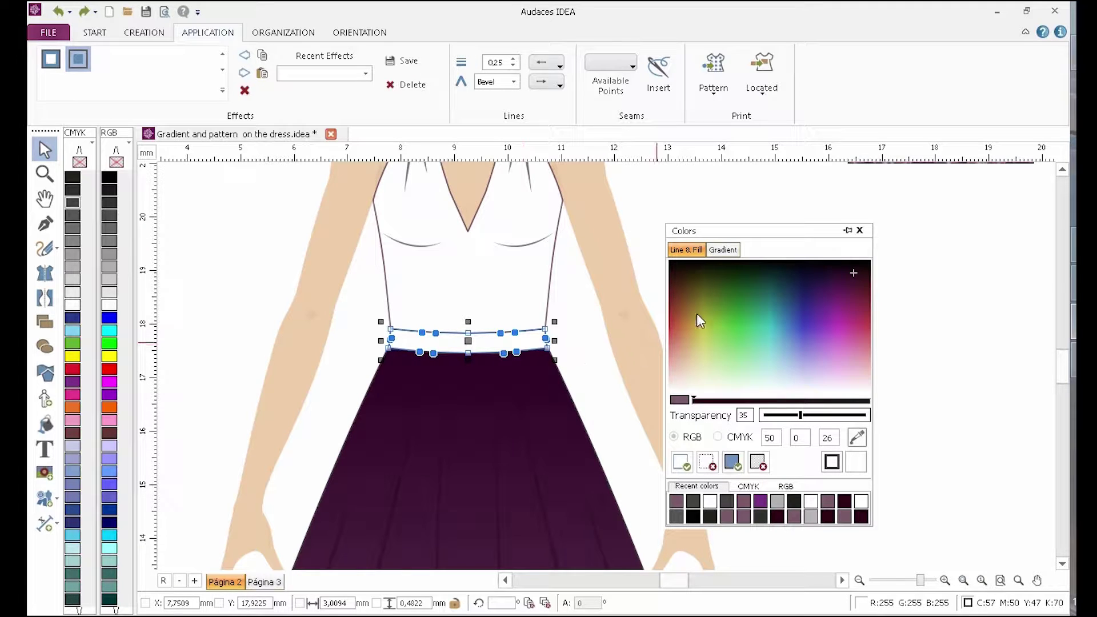
click(723, 250)
click(837, 424)
drag(805, 423, 819, 432)
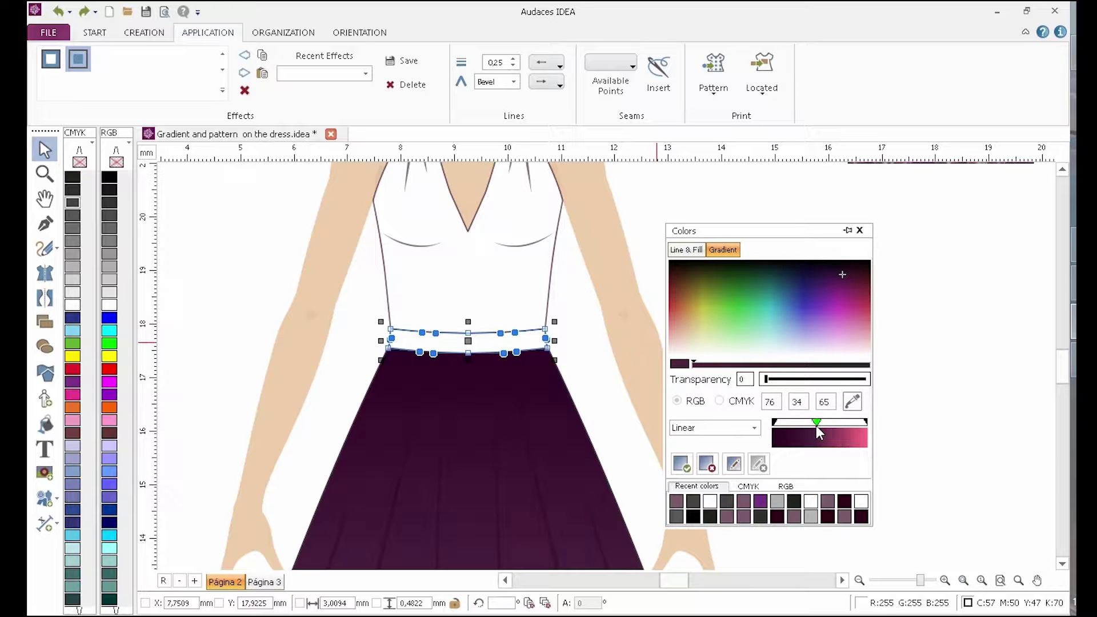
- Set the end stop to dark brown (RGB 47, 5, 0), apply the gradient to the waistband and remove its outline
click(867, 422)
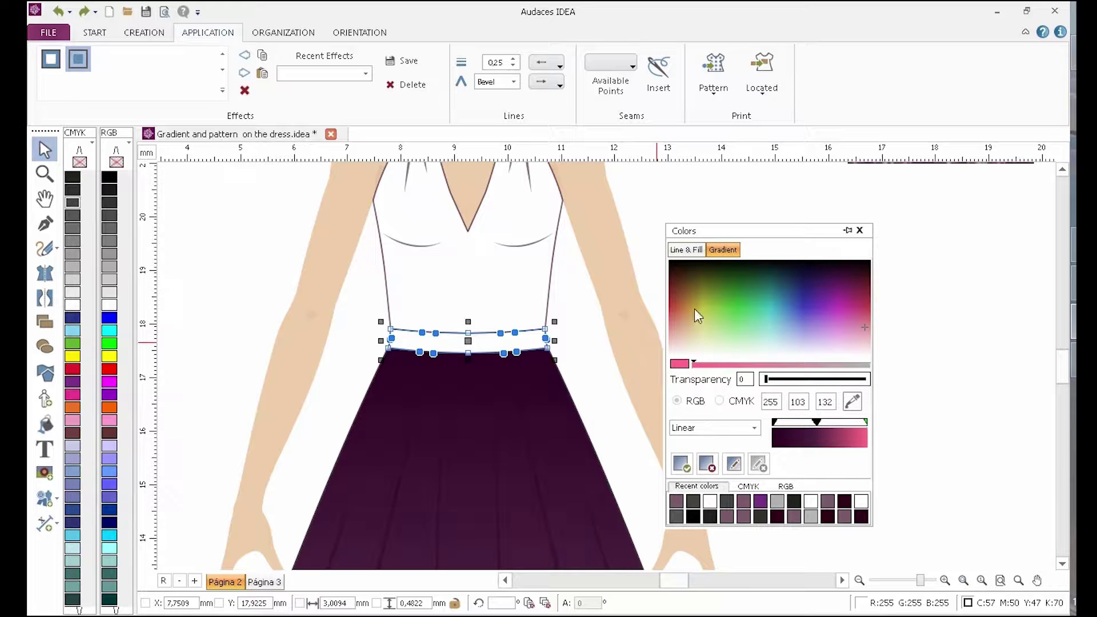
click(673, 268)
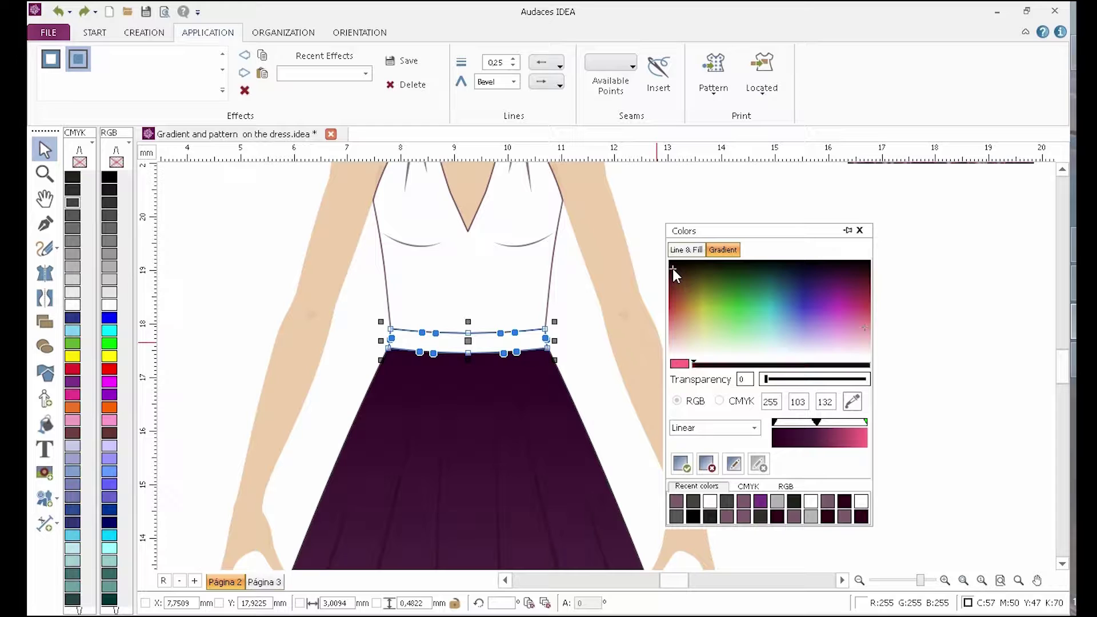
click(683, 466)
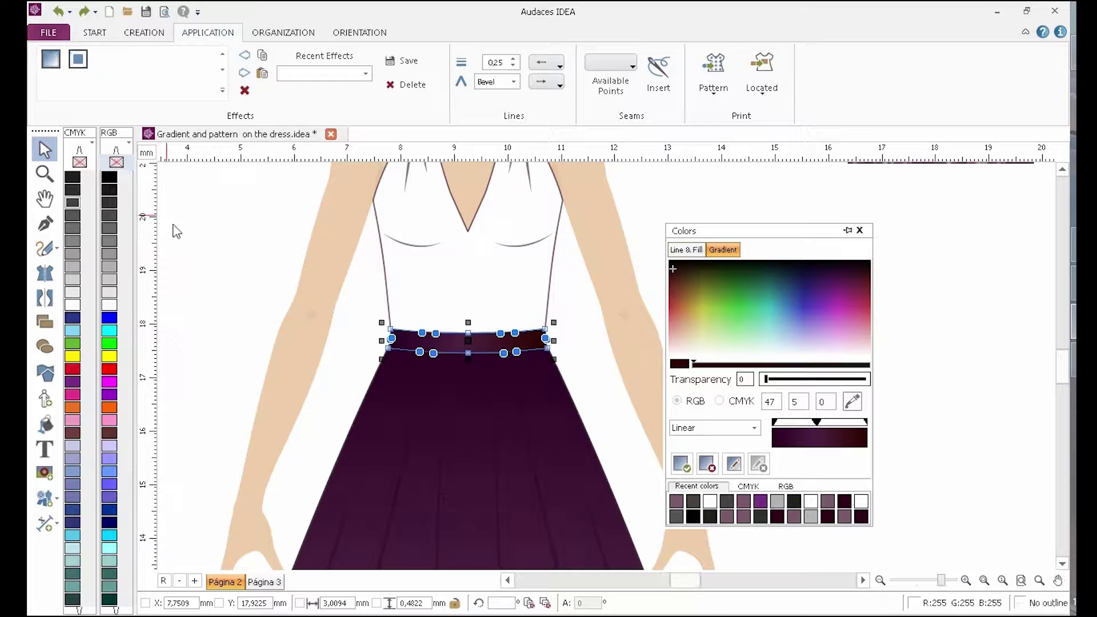
- Fill the dress bodice with dark purple (RGB 50, 0, 26) at 35 transparency
click(171, 230)
scroll(573, 332, up, 2)
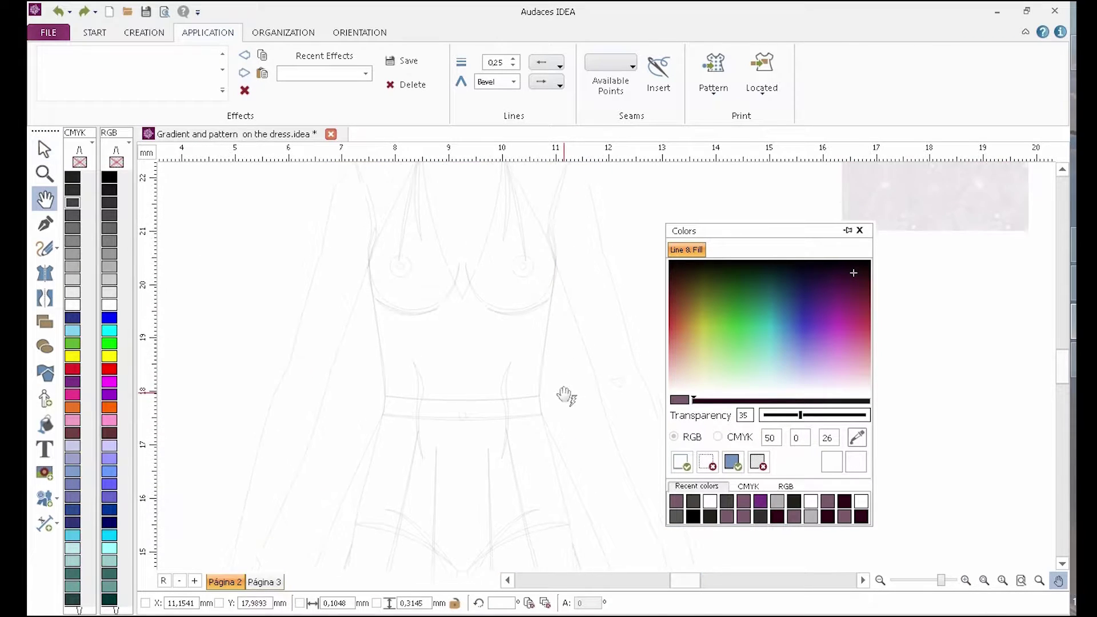
drag(712, 239, 779, 243)
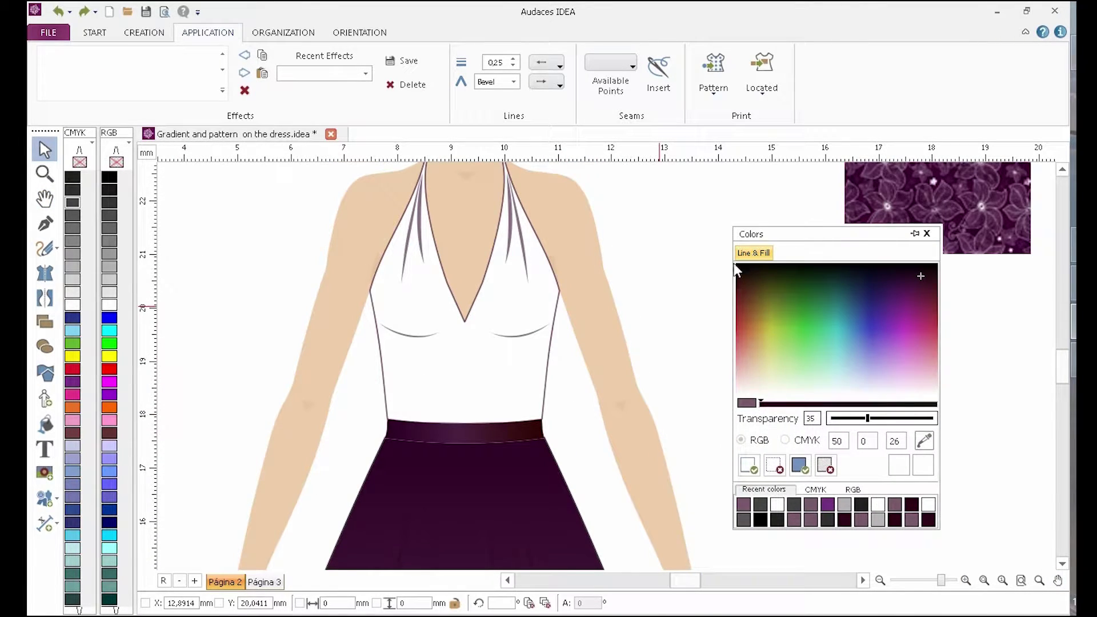
click(479, 371)
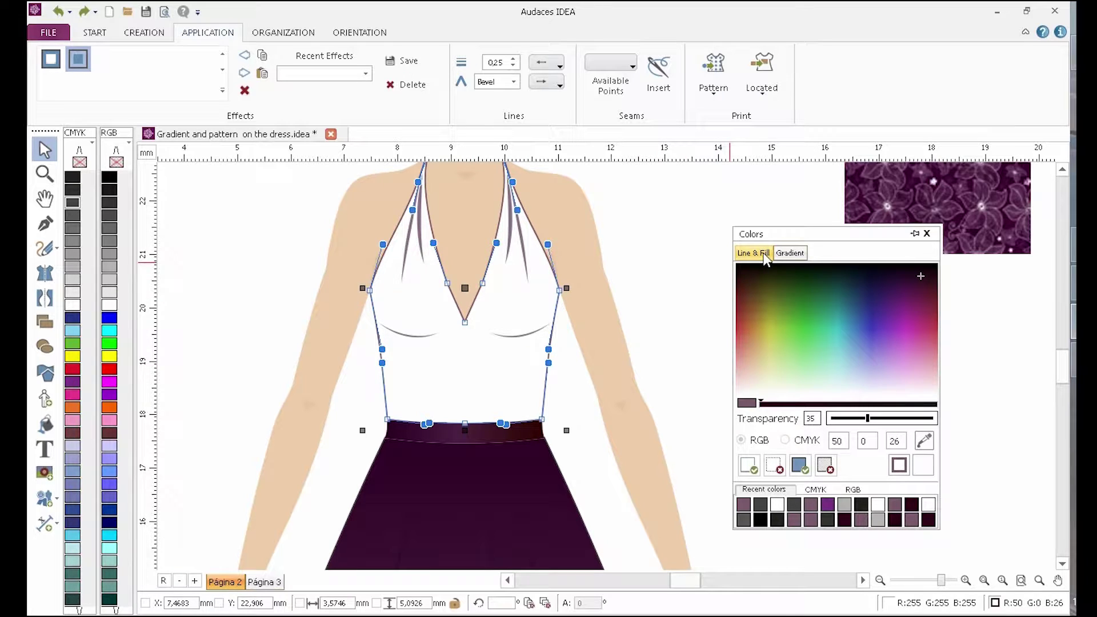
click(844, 520)
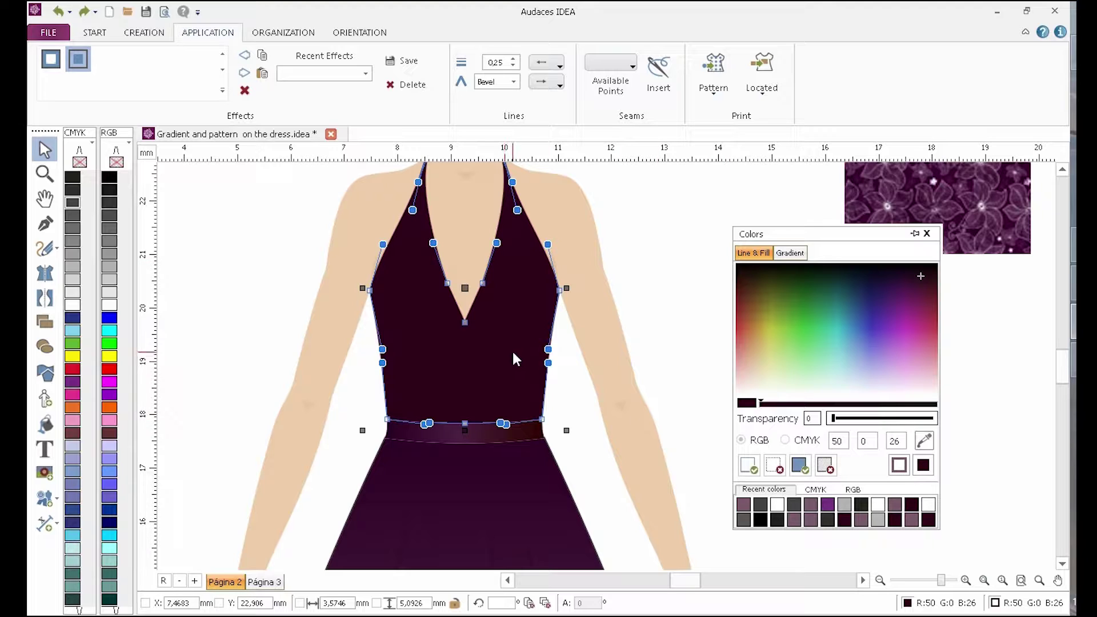
double_click(812, 419)
text(35)
click(803, 468)
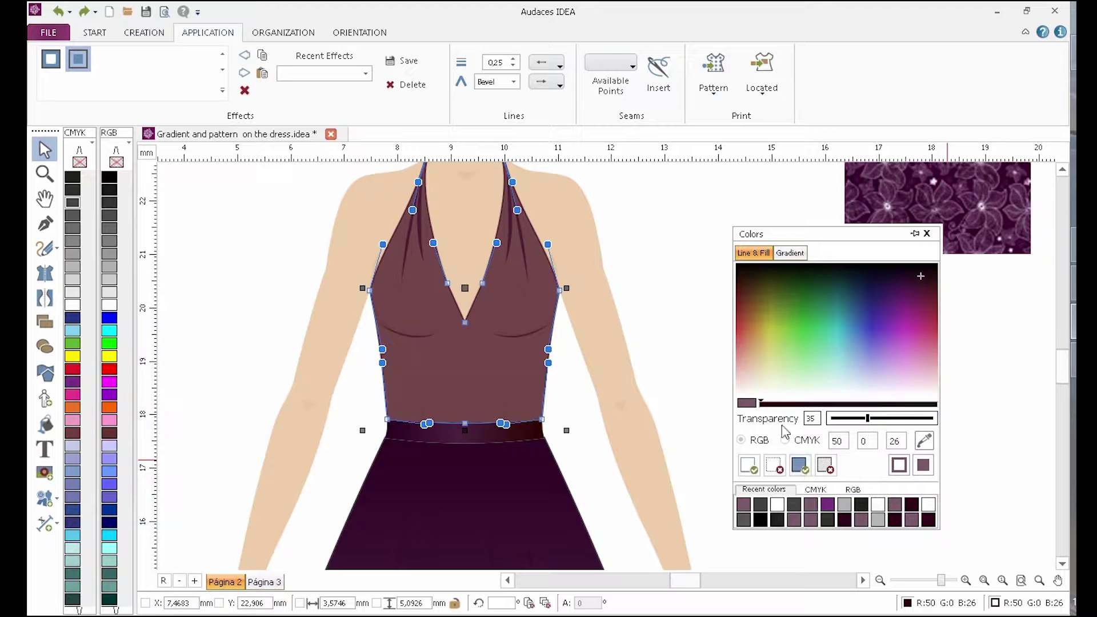
- Close the Colors panel and delete the purple floral pattern image beside the figure
click(926, 234)
click(930, 228)
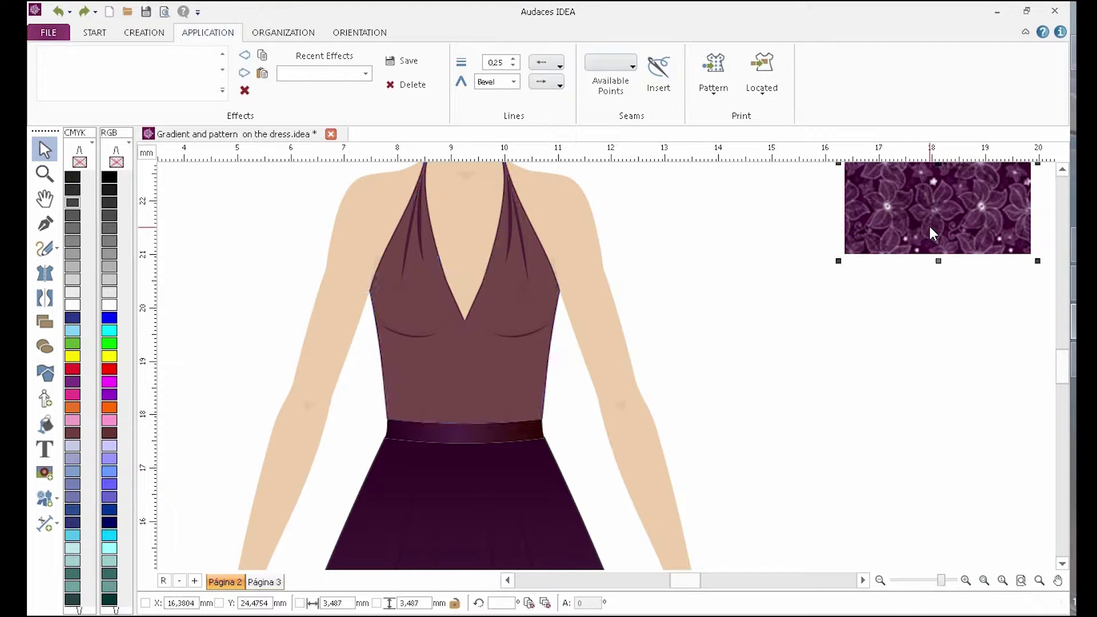
key(Delete)
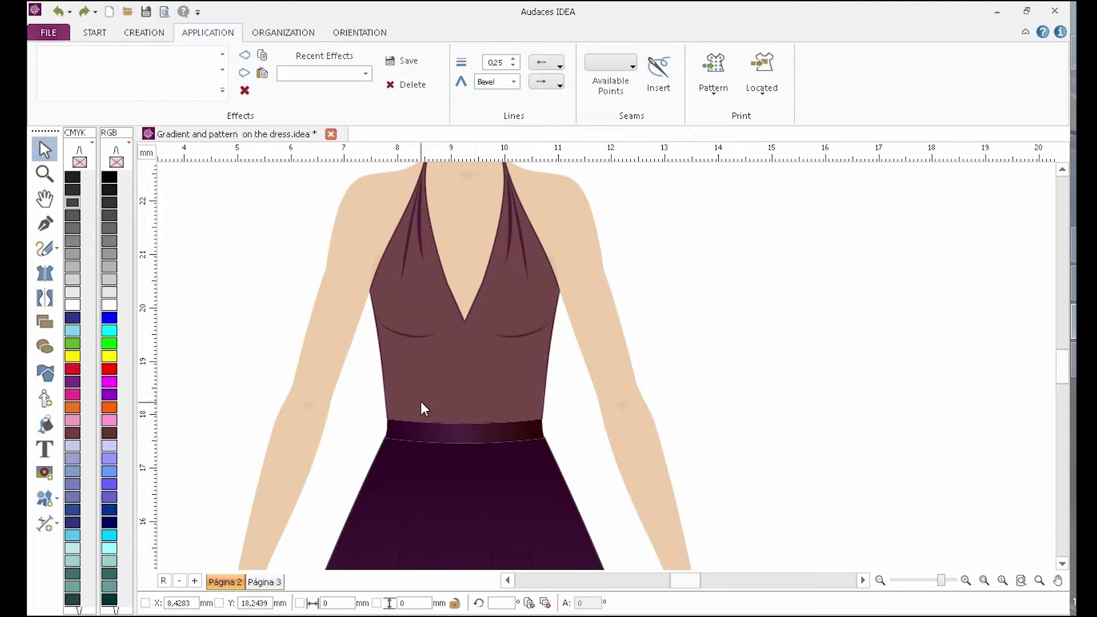
- Insert the grey mandala image from the dress prints folder and place it beside the figure, about 2.32 mm wide
click(48, 34)
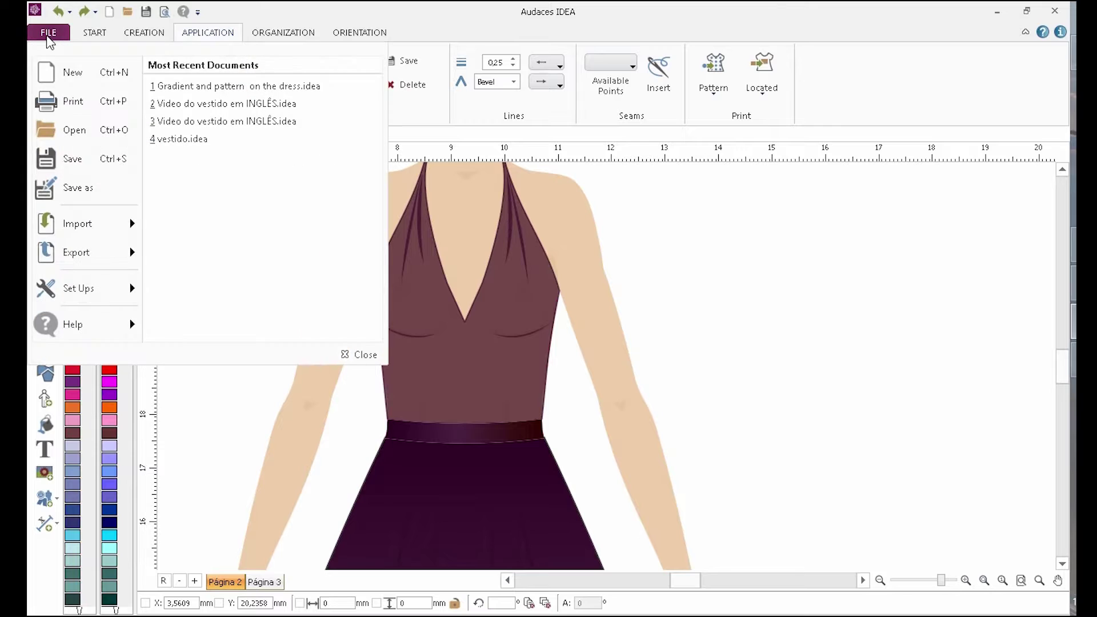
mouse_move(72, 227)
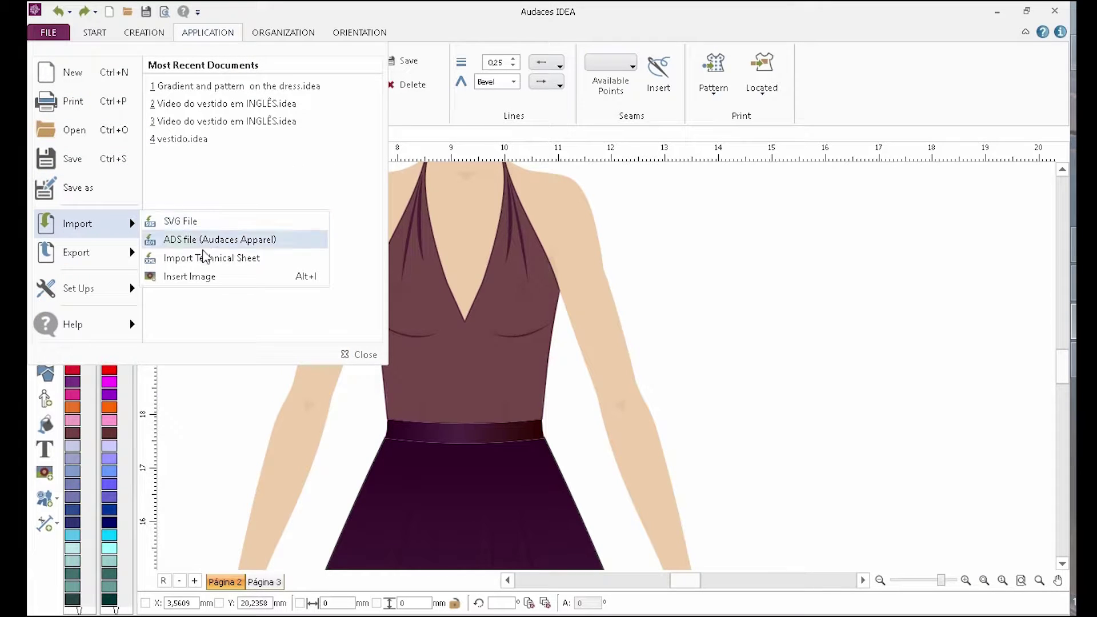
click(207, 278)
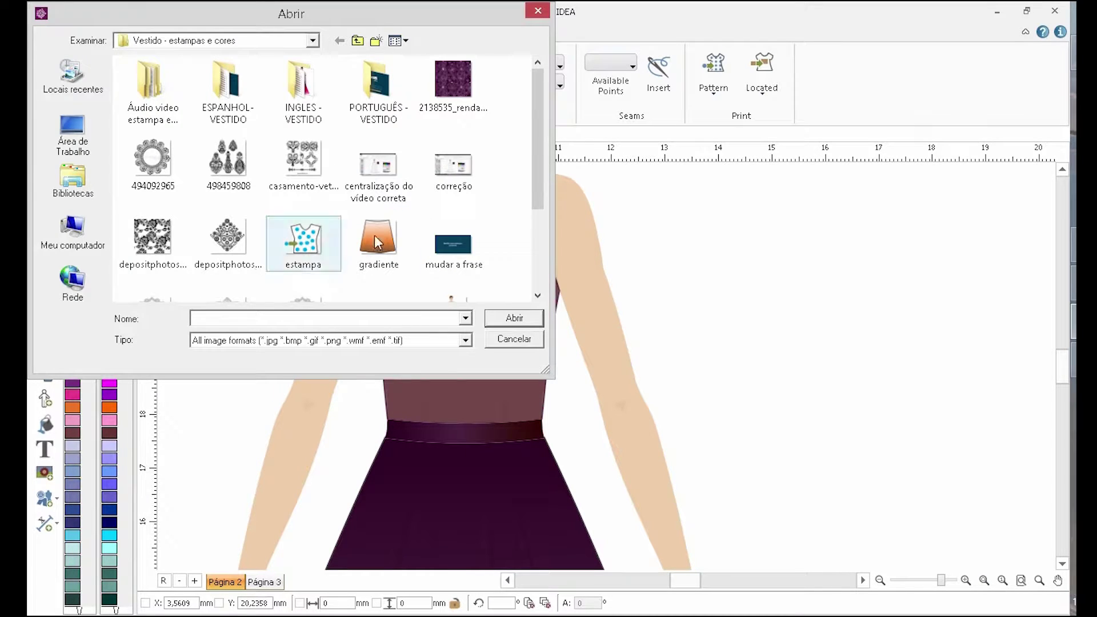
scroll(528, 136, down, 3)
click(153, 182)
click(531, 323)
drag(744, 233, 905, 364)
scroll(872, 280, up, 2)
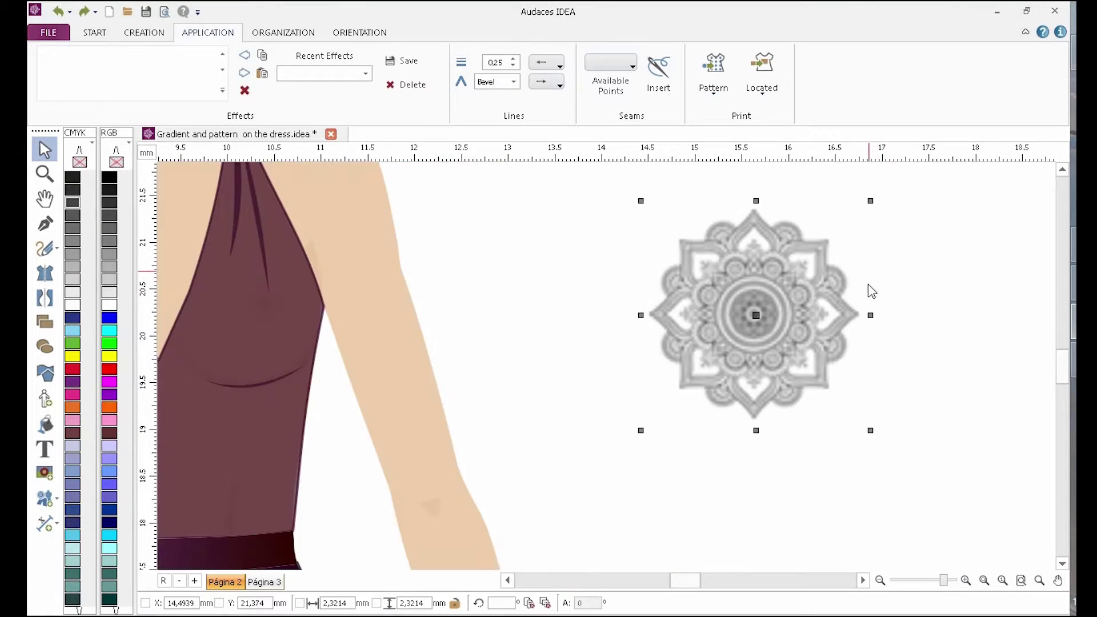
- Open the mandala image for editing and make its white background transparent at 100 percent
double_click(709, 275)
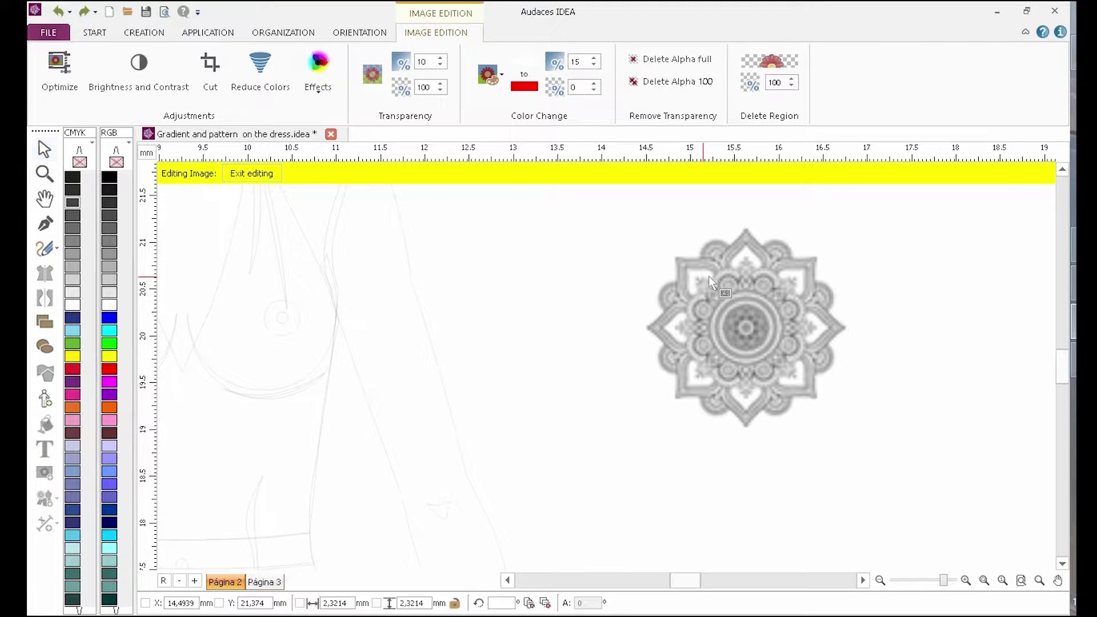
click(709, 276)
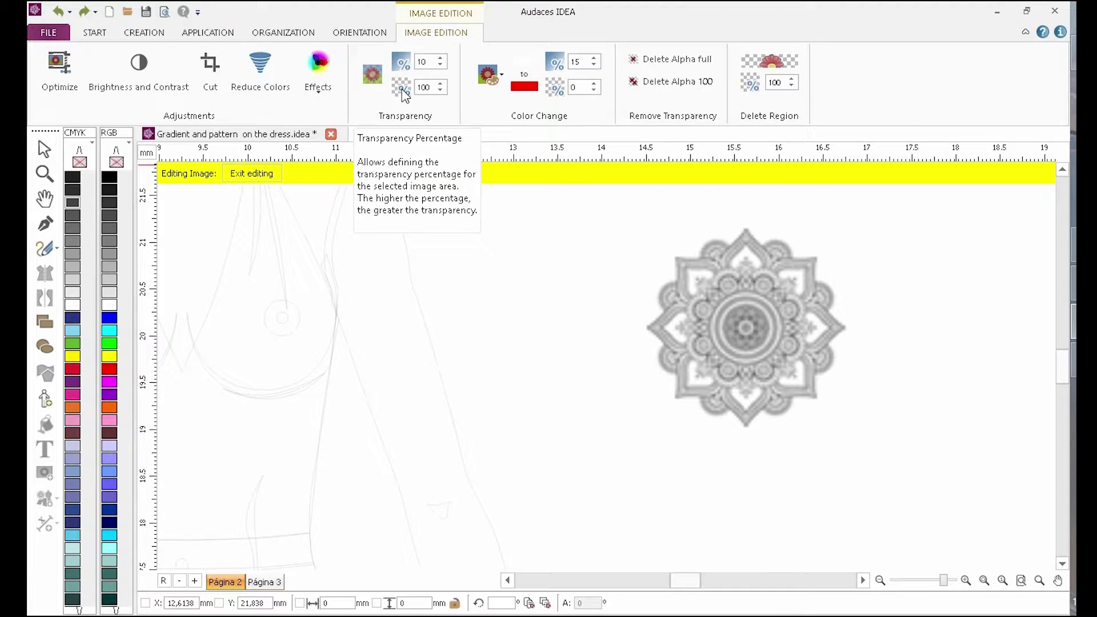
click(375, 77)
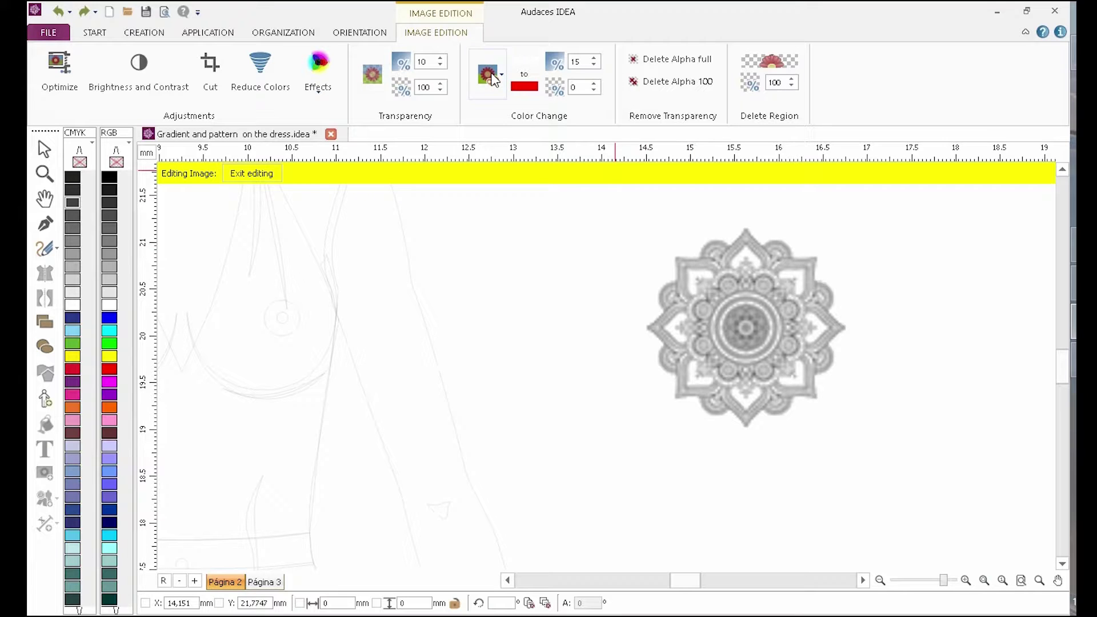
- Set the replacement color of the Color Change tool to dark purple (RGB 59, 4, 48)
click(529, 89)
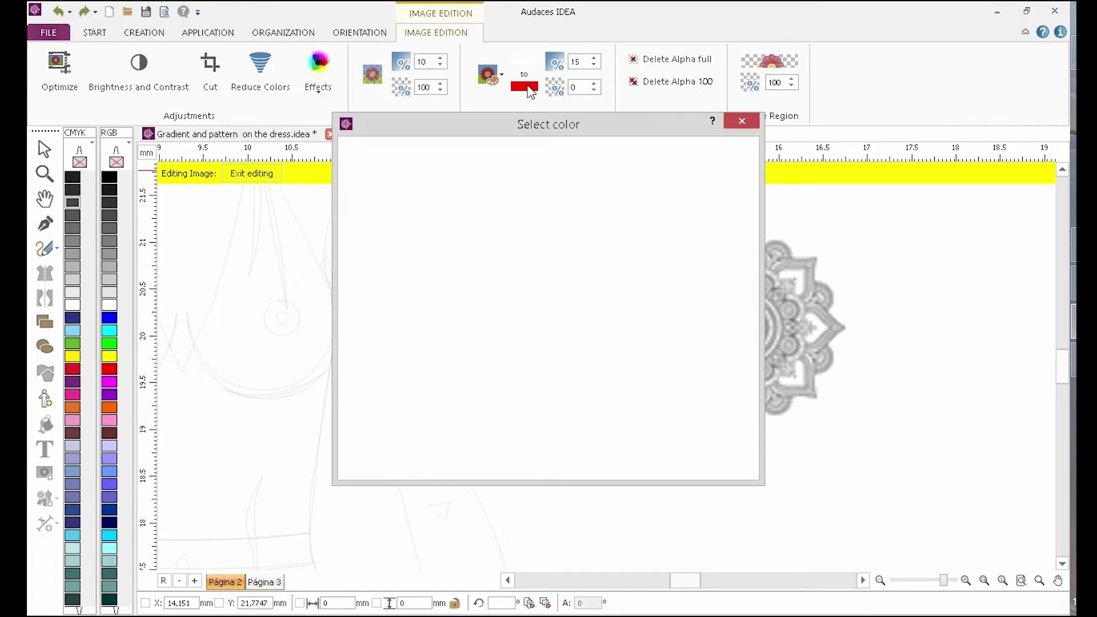
drag(661, 289, 622, 297)
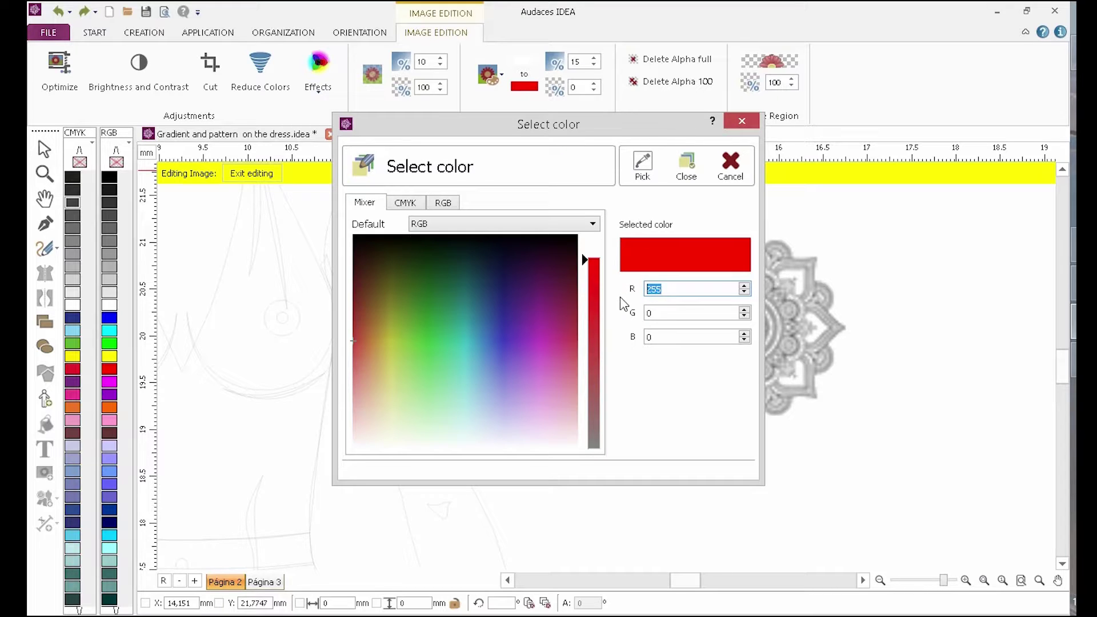
text(59)
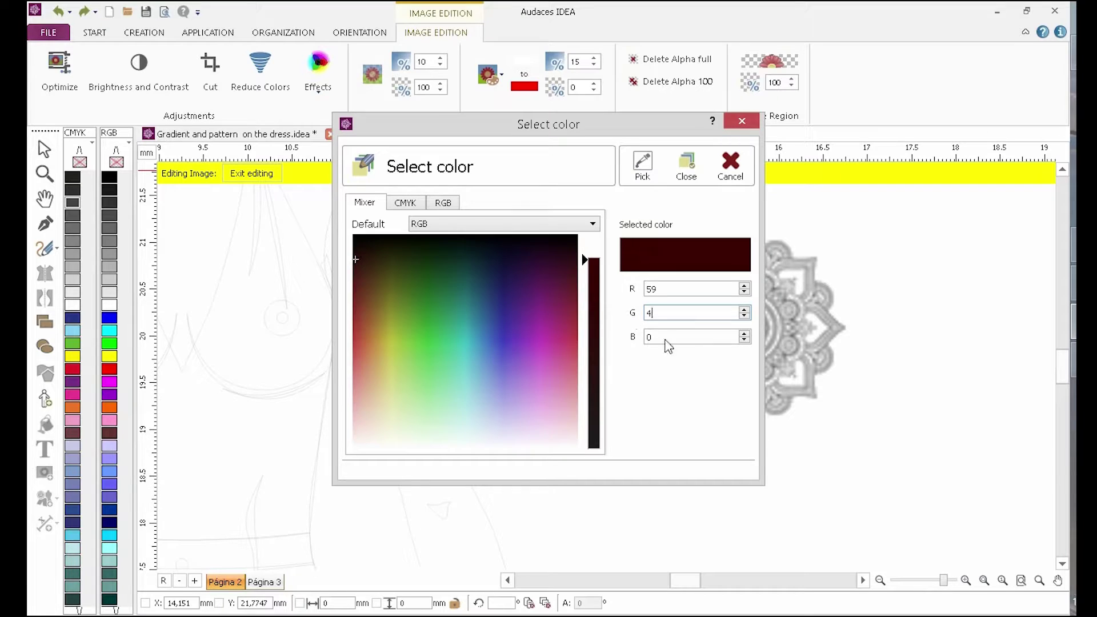
text(48)
click(685, 168)
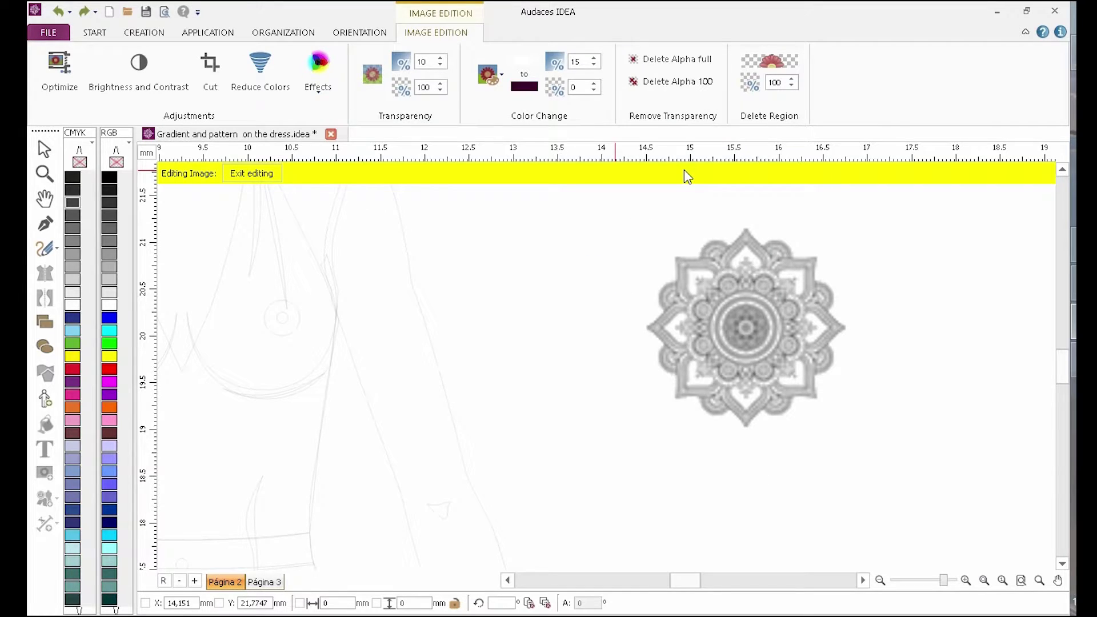
click(687, 278)
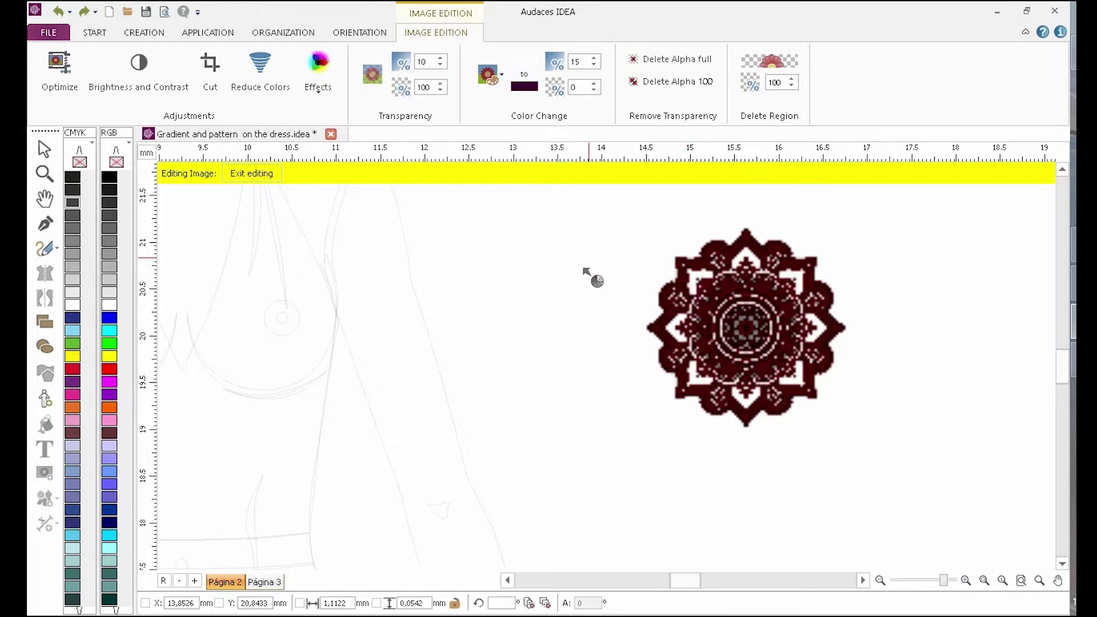
click(729, 287)
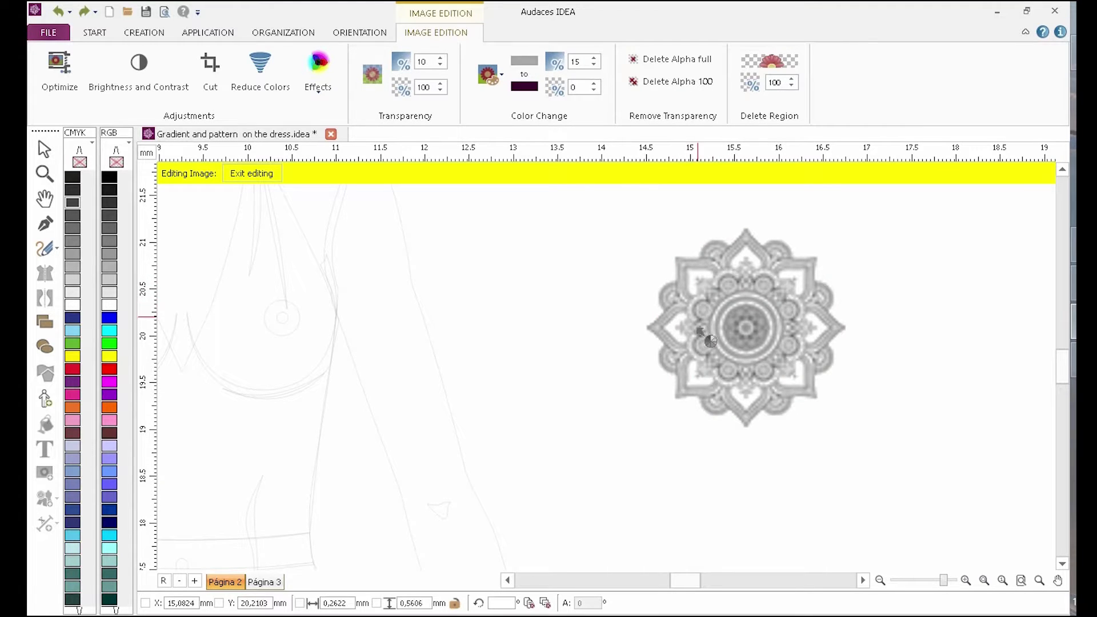
click(724, 349)
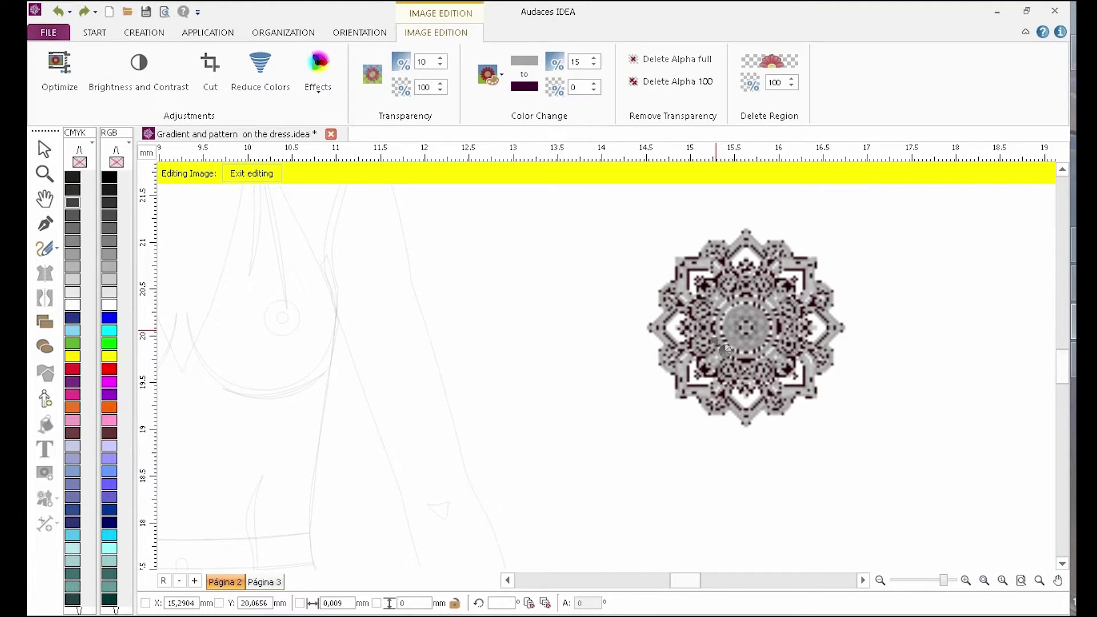
click(729, 352)
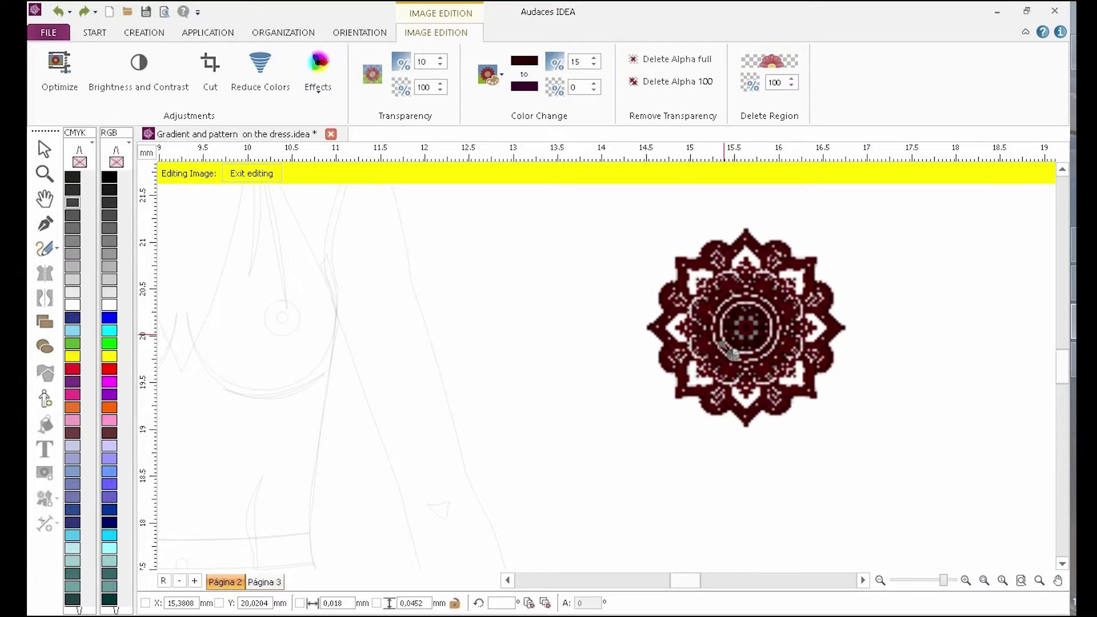
click(727, 343)
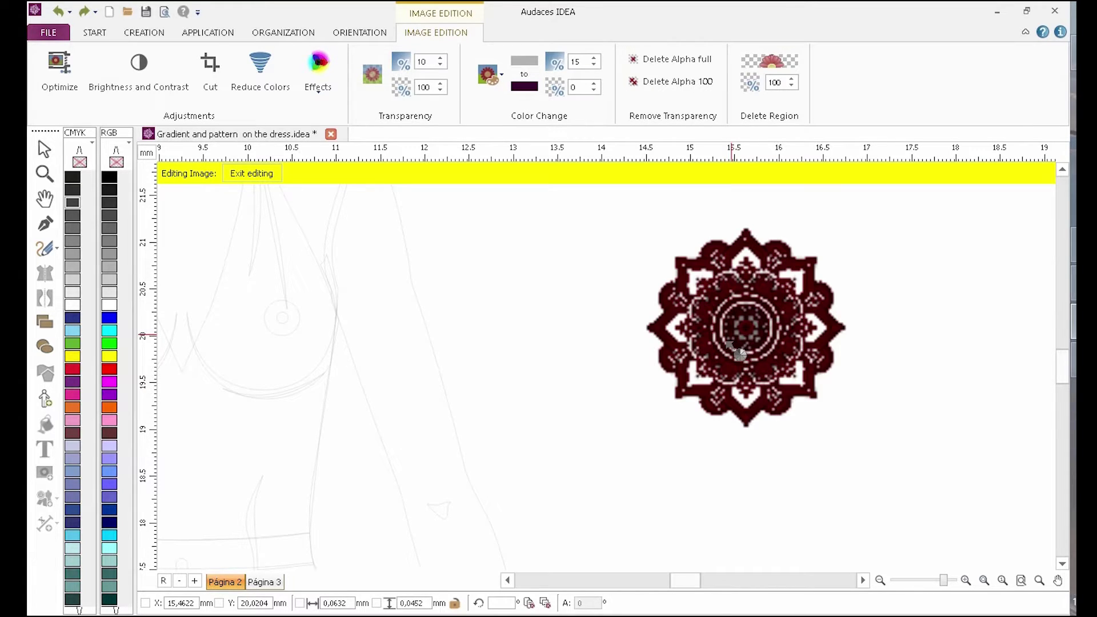
key(ctrl+z)
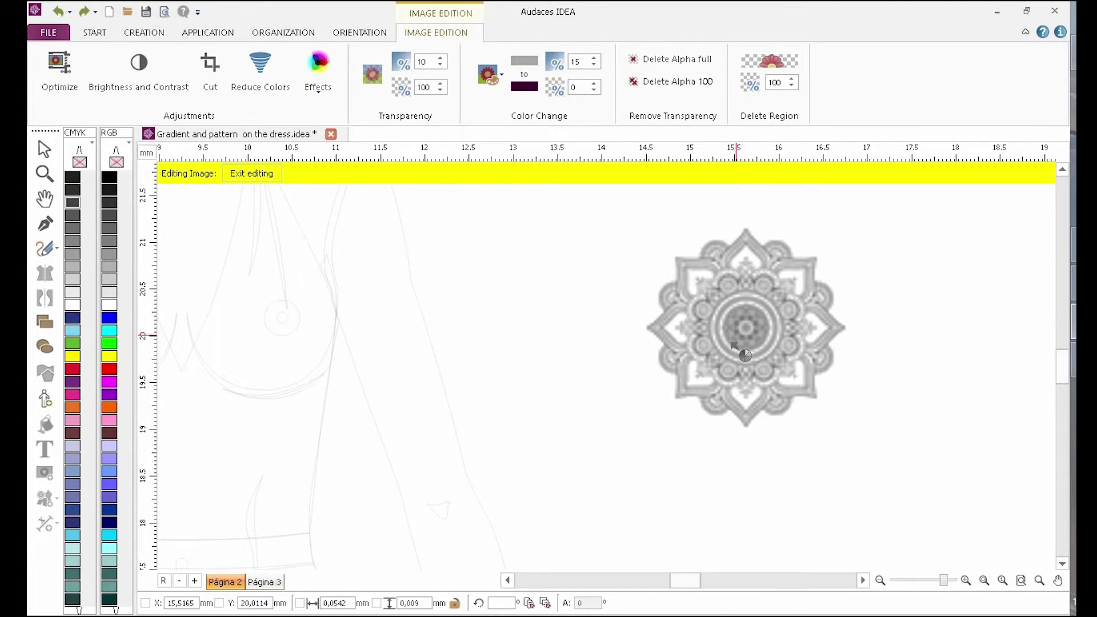
- Recolor the mandala's grey linework with the dark replacement color and exit image editing
click(734, 345)
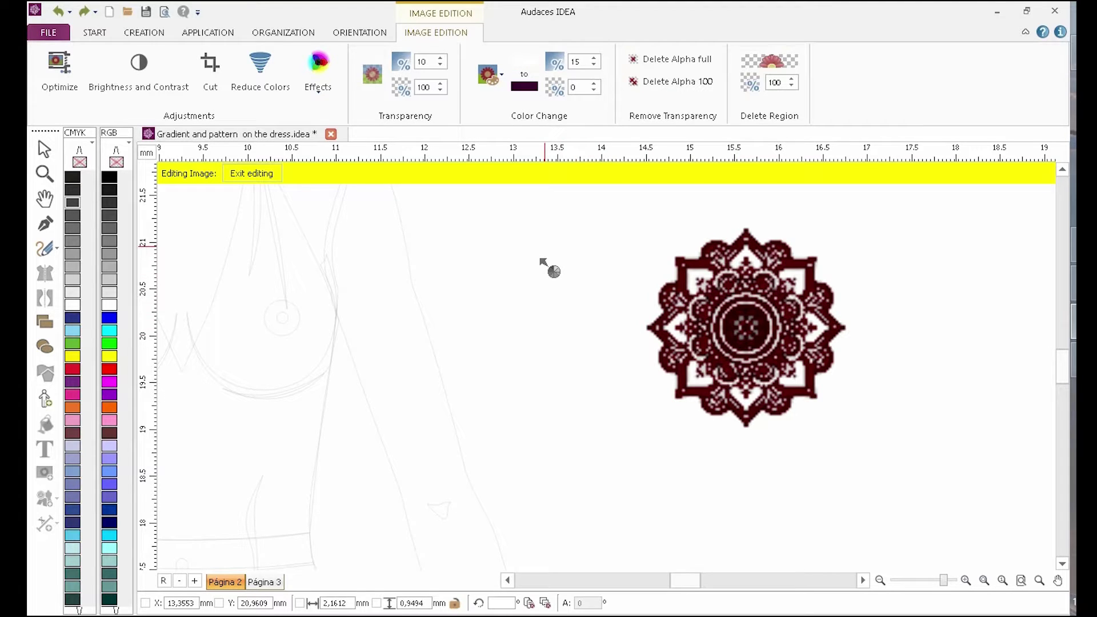
click(255, 173)
scroll(765, 351, down, 3)
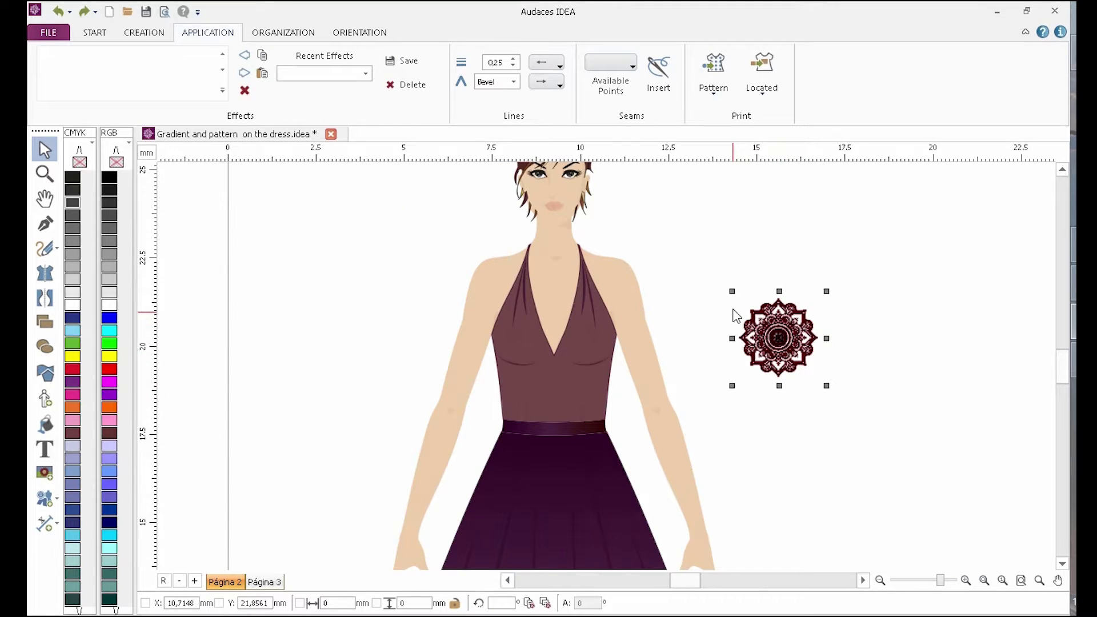
- Shrink the mandala image to about 1.4 mm and apply it to the dress bodice as a repeating pattern print
double_click(753, 311)
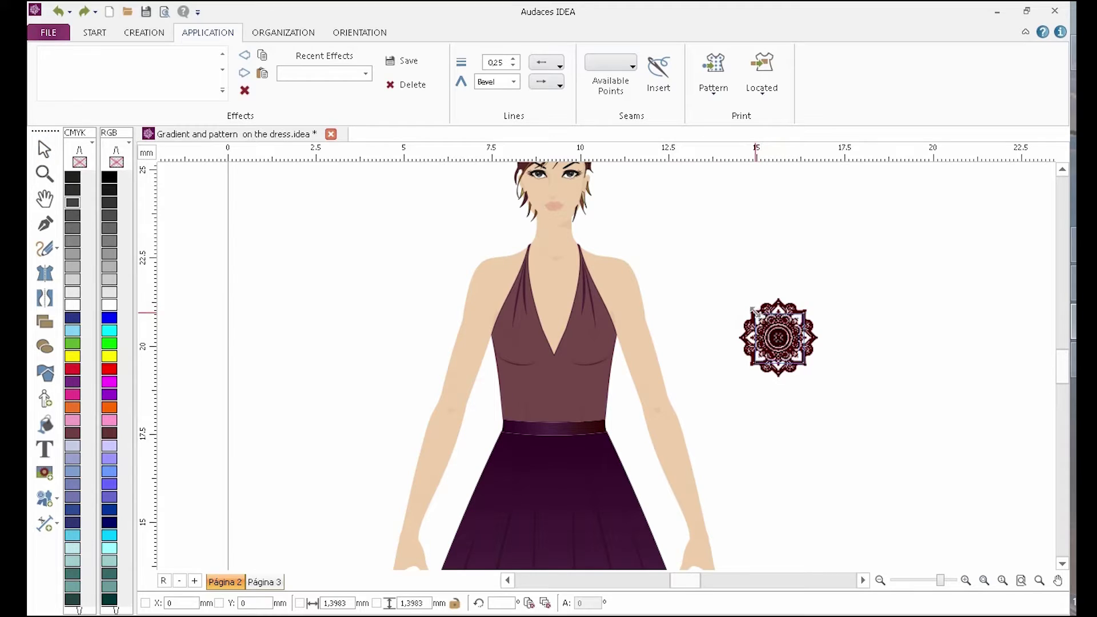
click(753, 312)
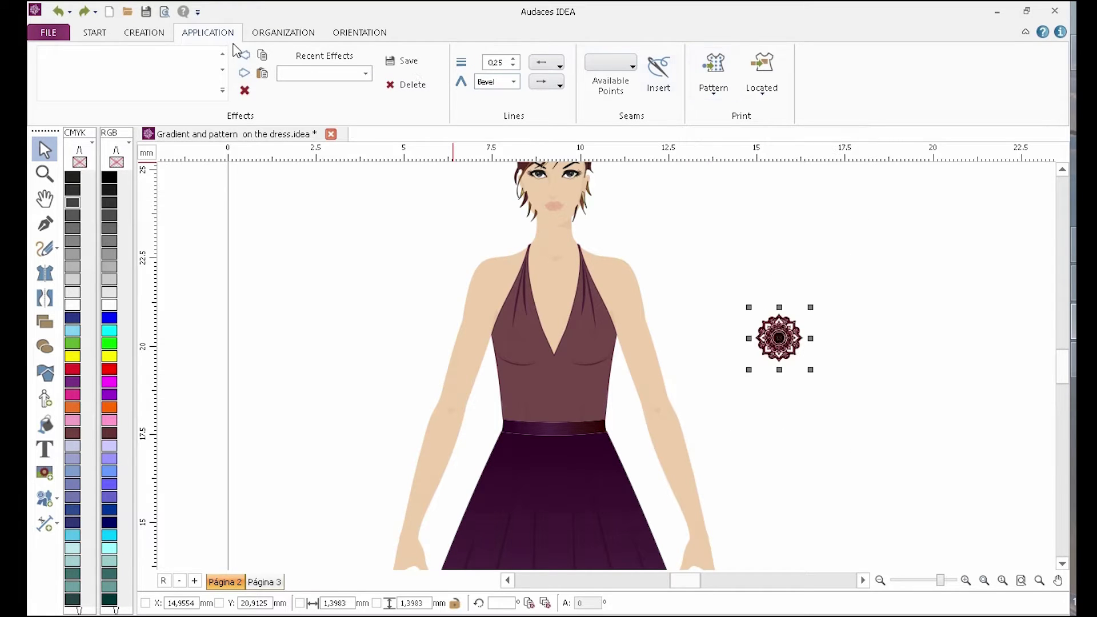
click(713, 67)
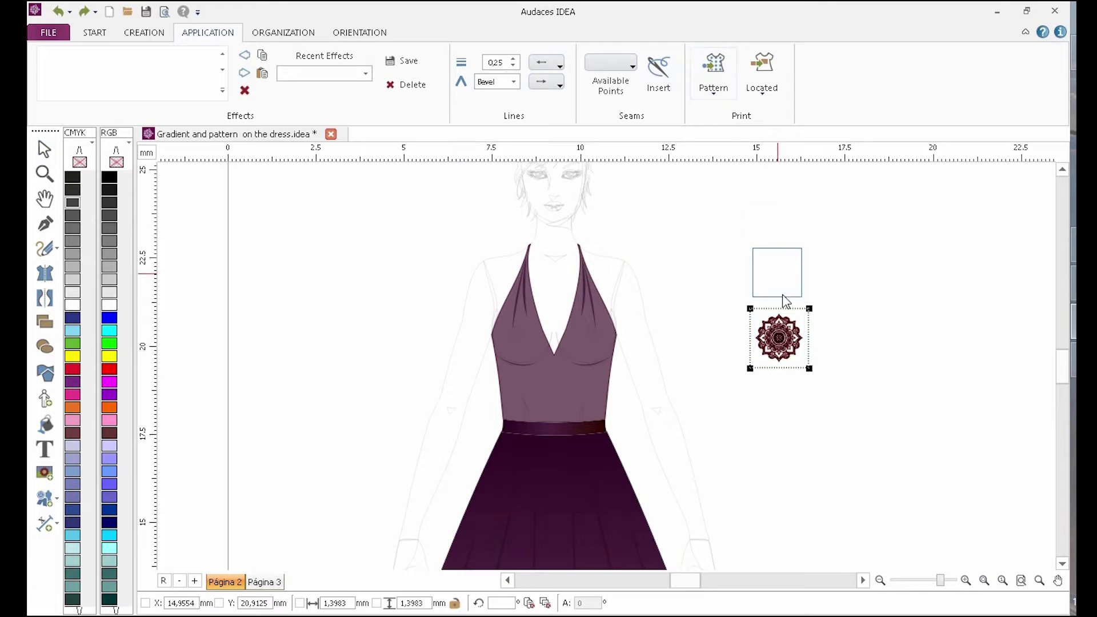
click(563, 391)
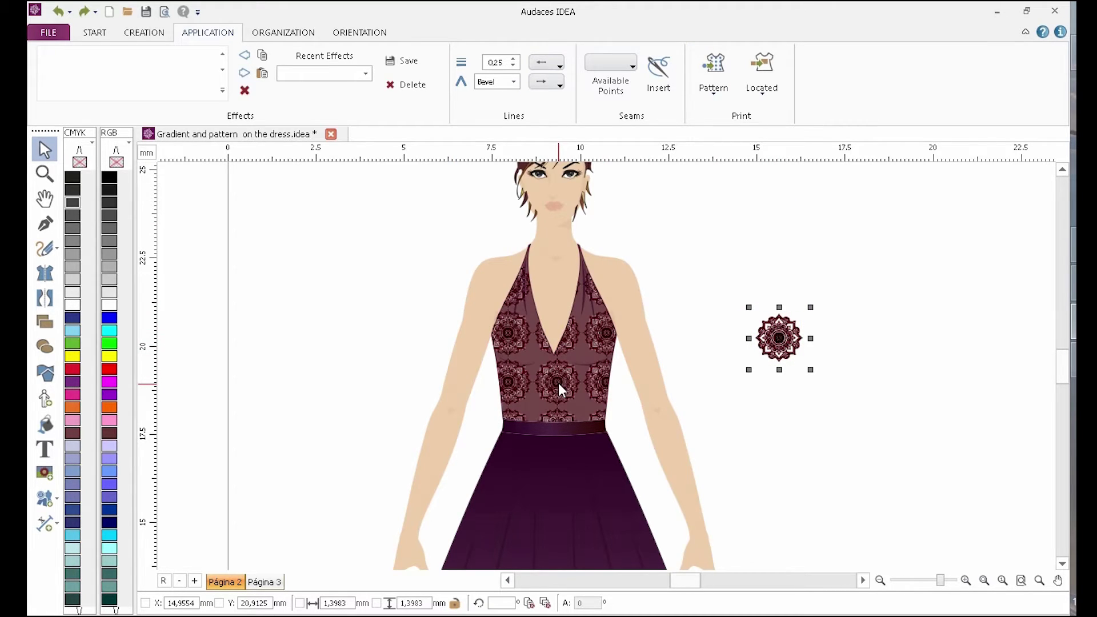
- Edit the bodice print, reducing its motif to about 1.01 mm and setting the X and Y distances to 1
scroll(566, 369, up, 2)
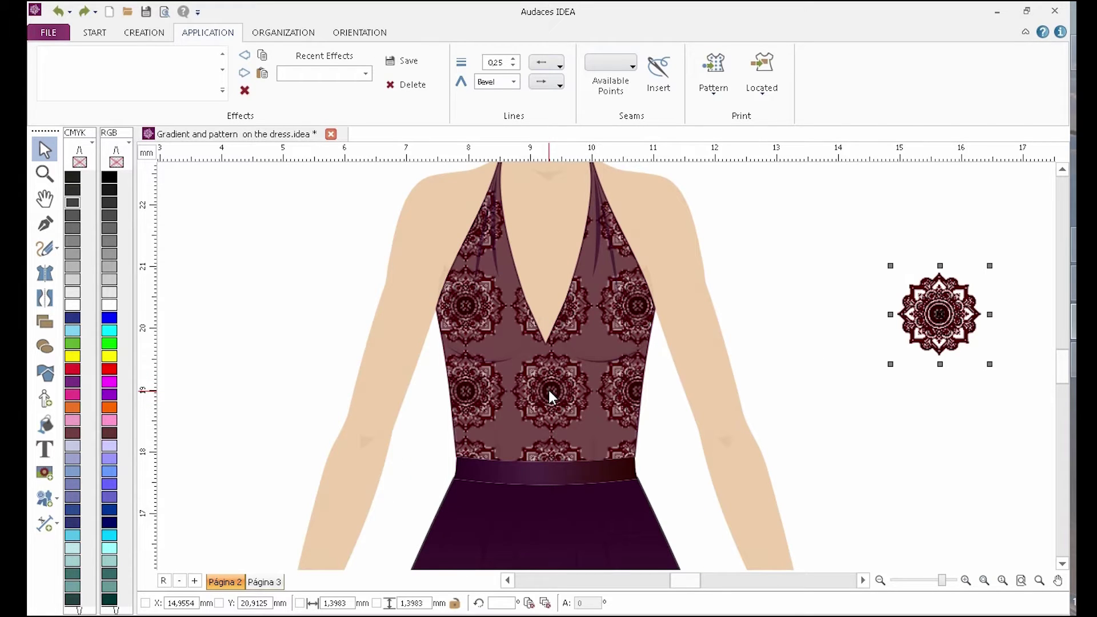
double_click(551, 396)
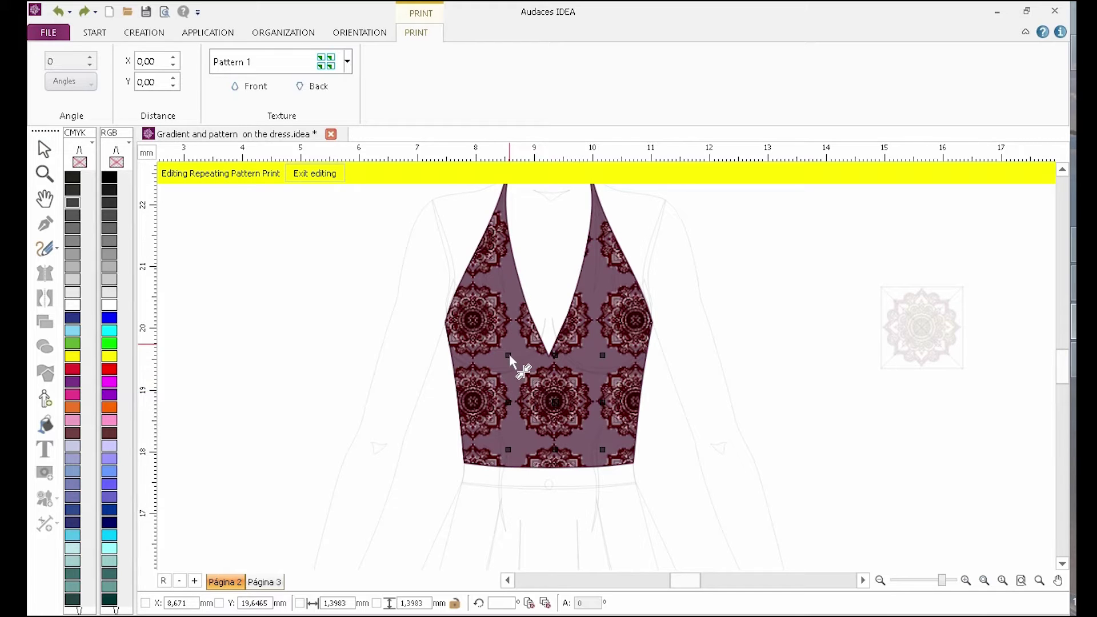
drag(509, 354, 521, 367)
drag(156, 61, 77, 68)
text(1)
drag(157, 82, 125, 82)
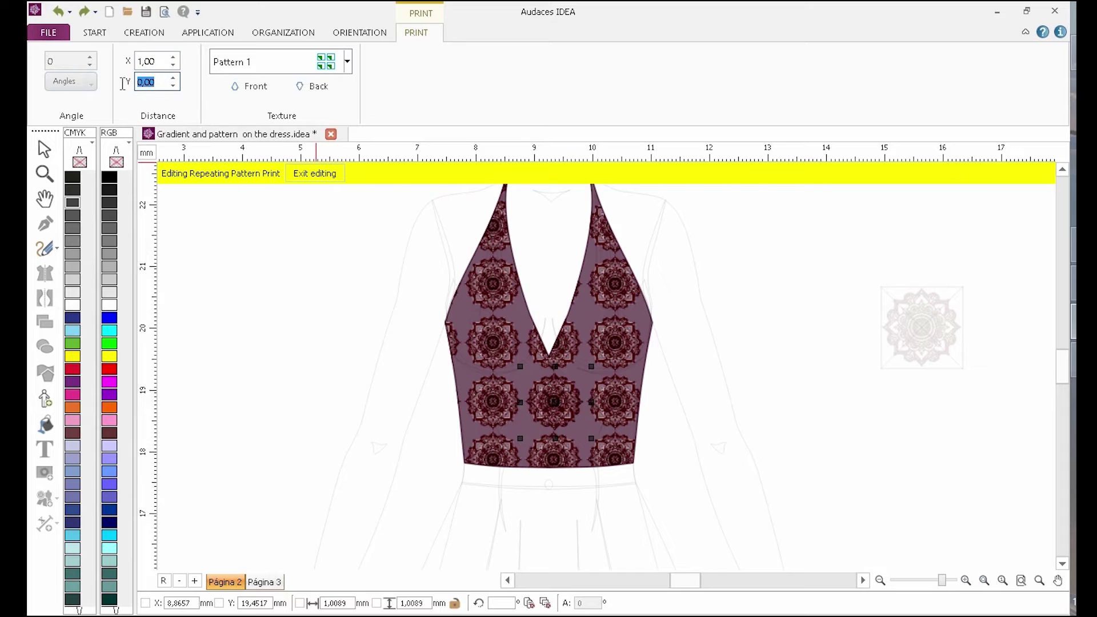
text(1)
key(Return)
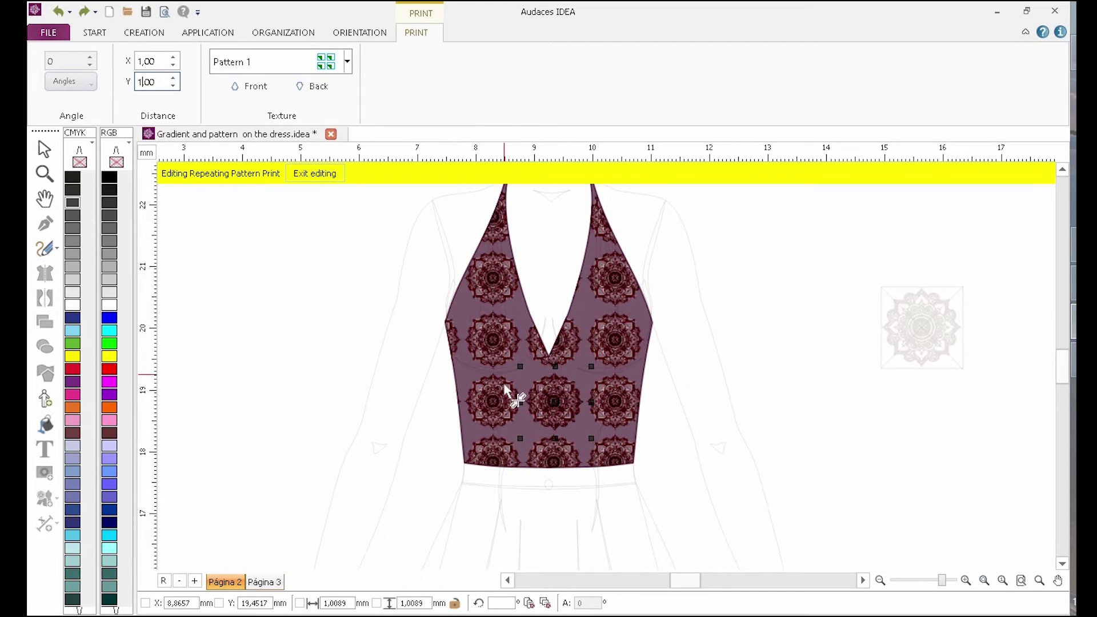
- Choose the fourth repeat arrangement for the bodice print's texture and exit print editing
click(348, 63)
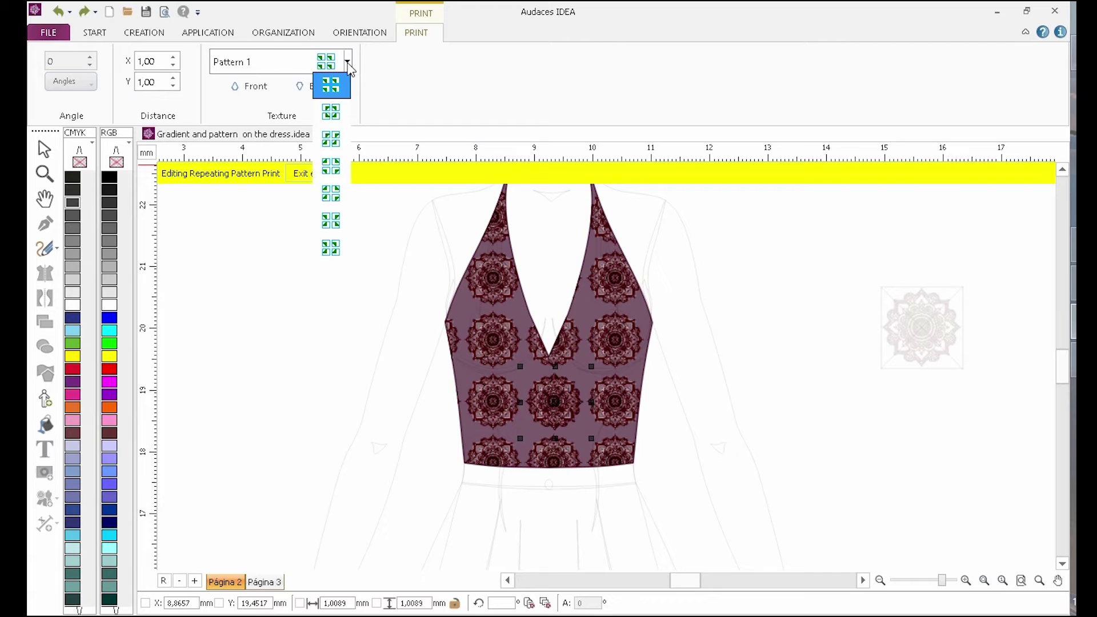
click(335, 168)
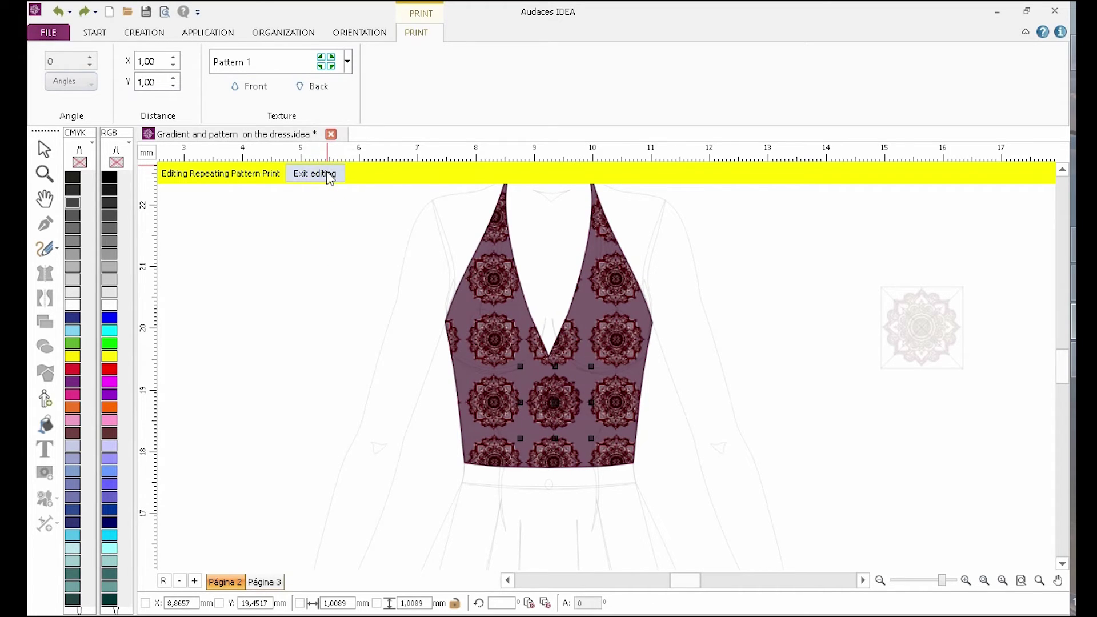
click(330, 177)
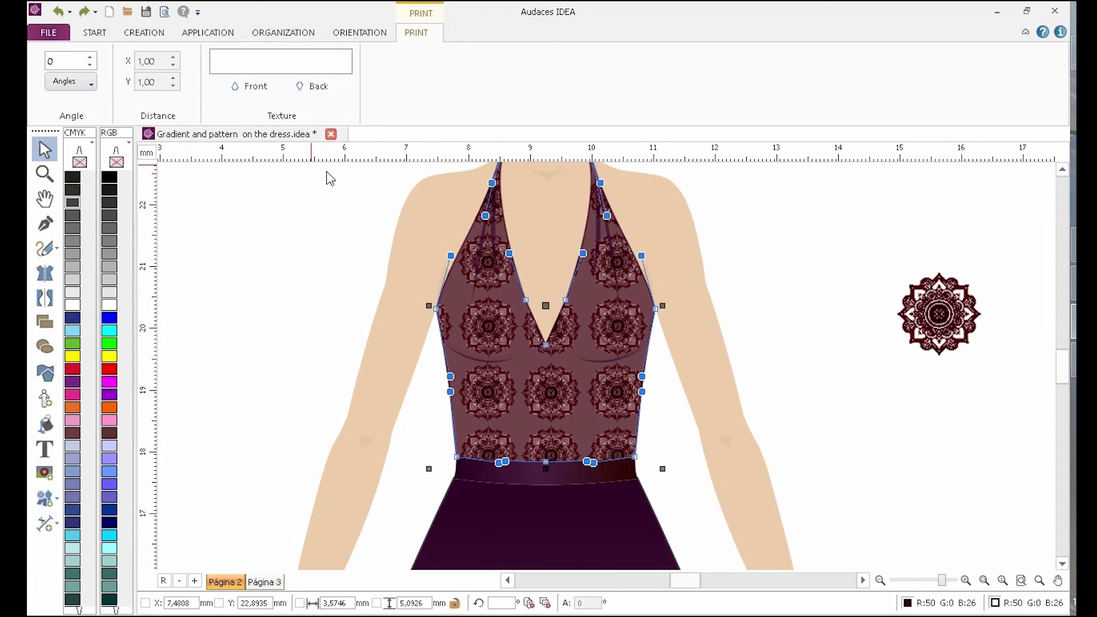
- Rotate the bodice's pattern print to a 45-degree angle and deselect the bodice
click(93, 86)
click(77, 103)
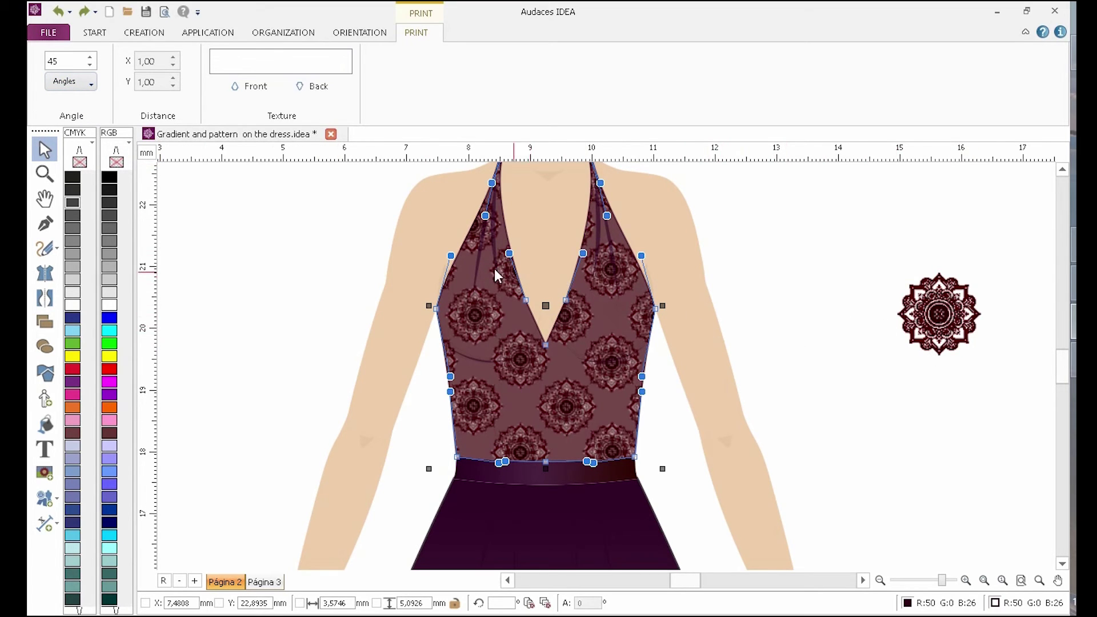
scroll(496, 275, down, 3)
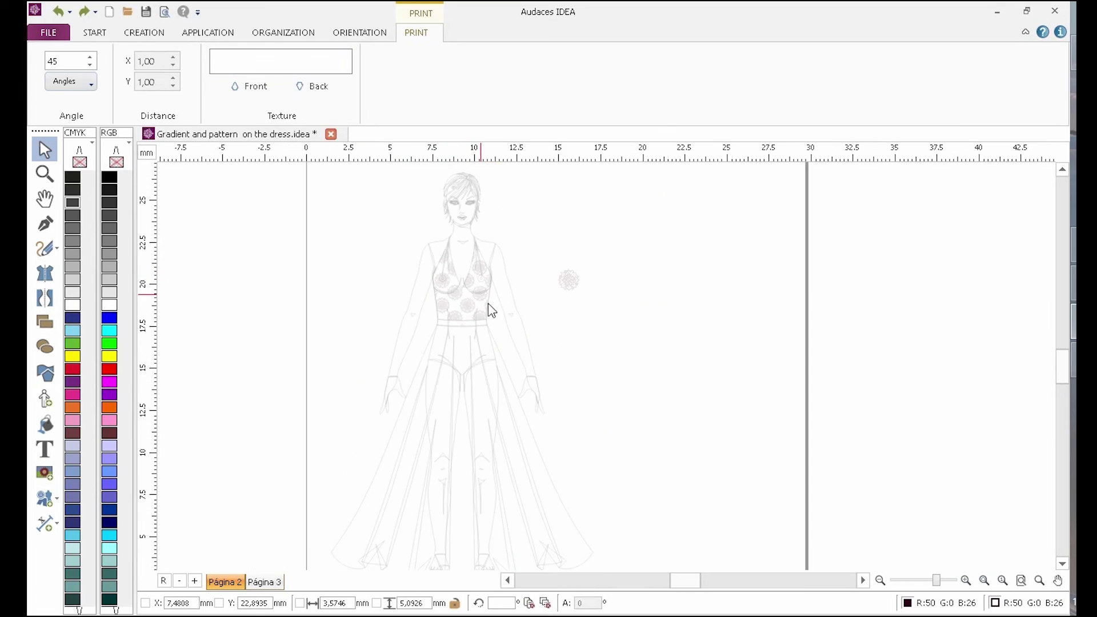
scroll(597, 430, down, 1)
click(593, 435)
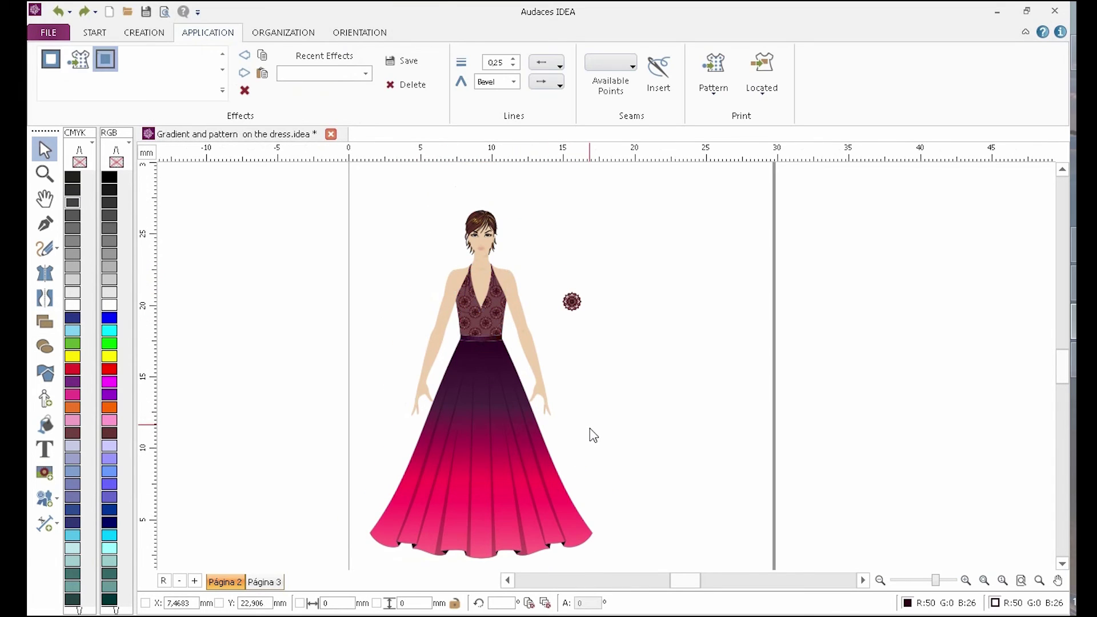